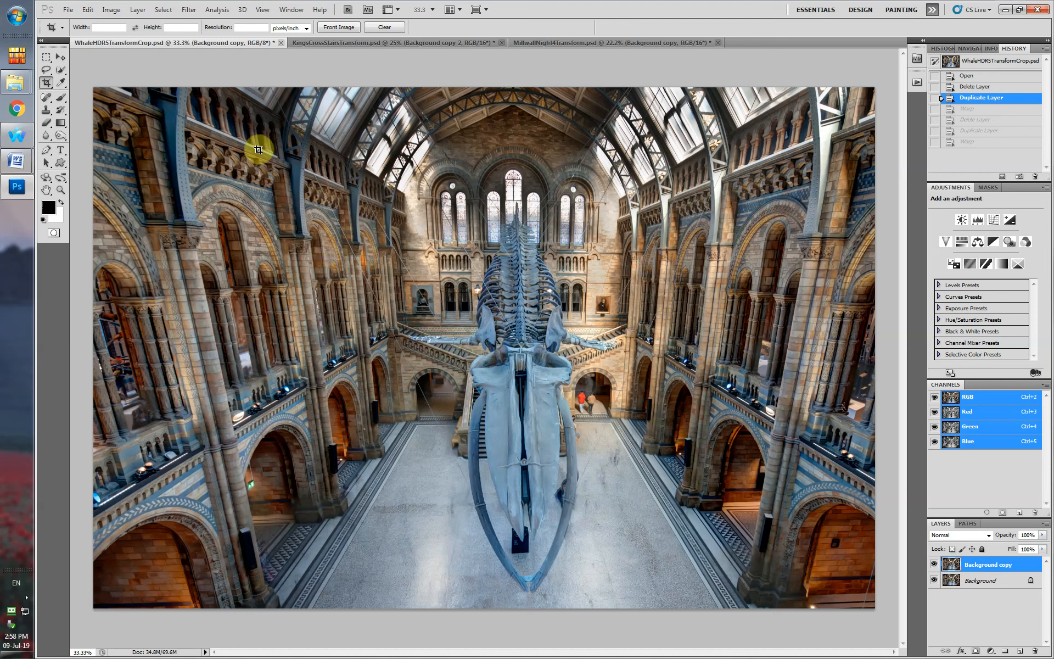
Warp the Background copy layer by pulling both inner handles of its bottom edge slightly left, apply it, and compare with the original.
click(88, 11)
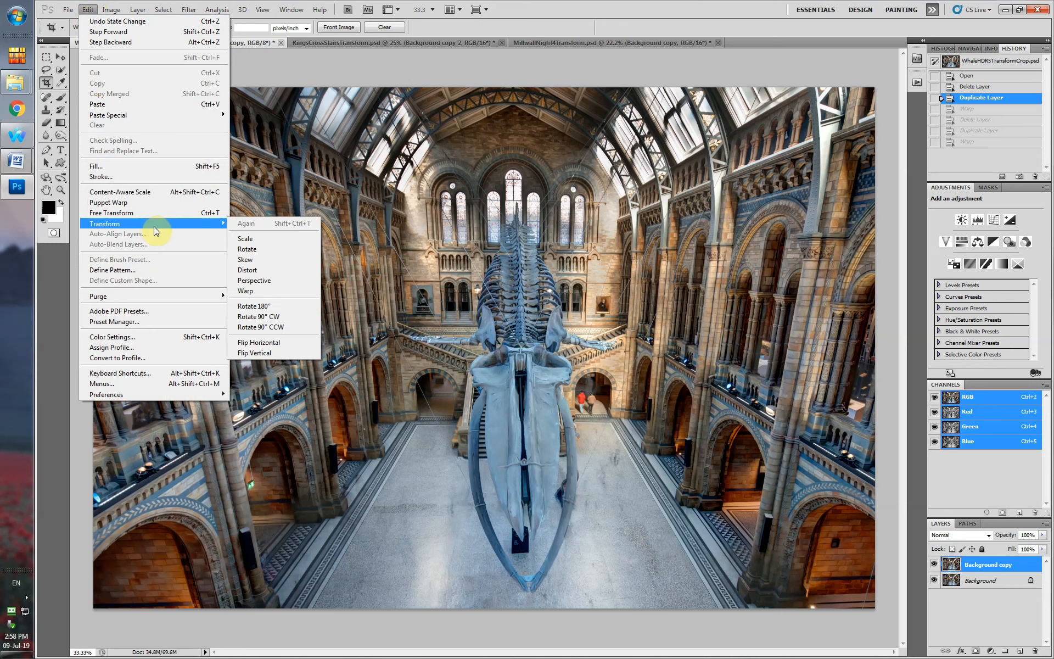
mouse_move(229, 221)
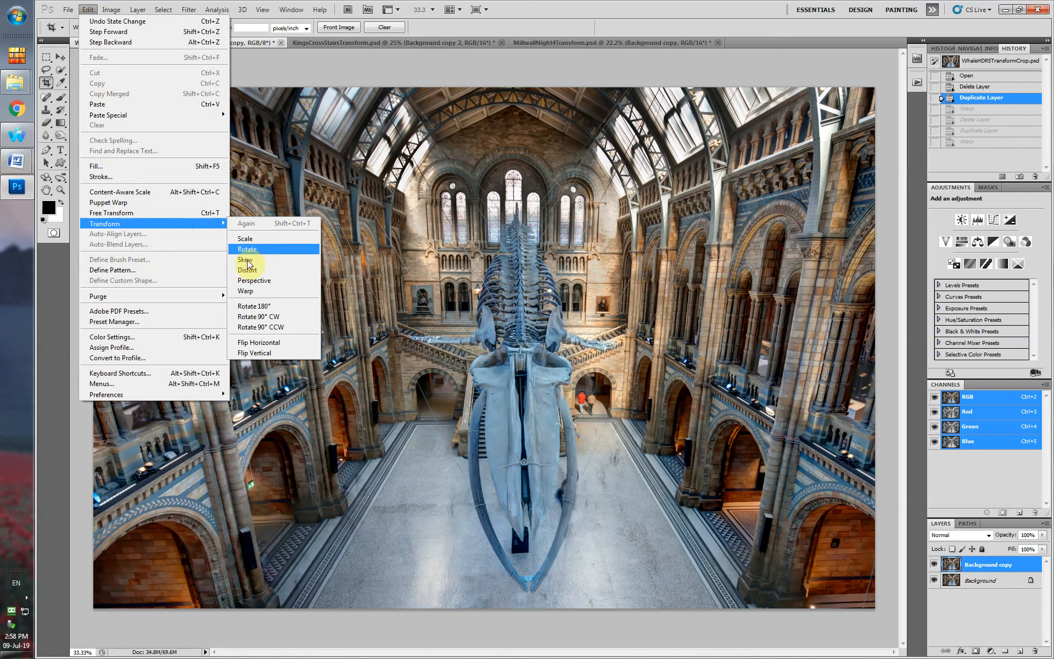
click(244, 292)
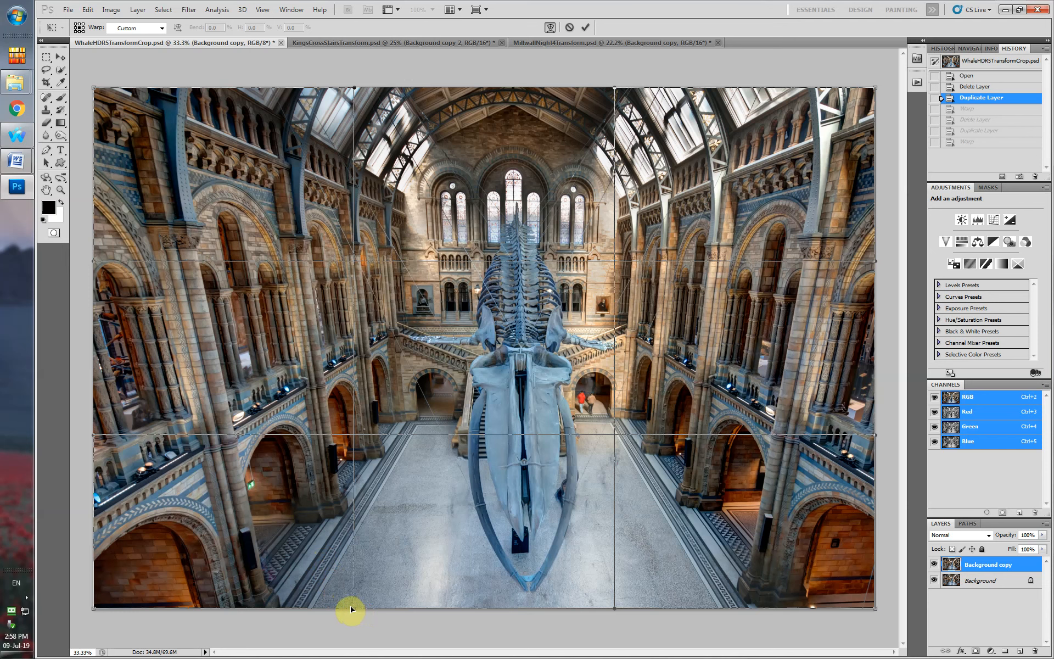
drag(349, 608, 342, 609)
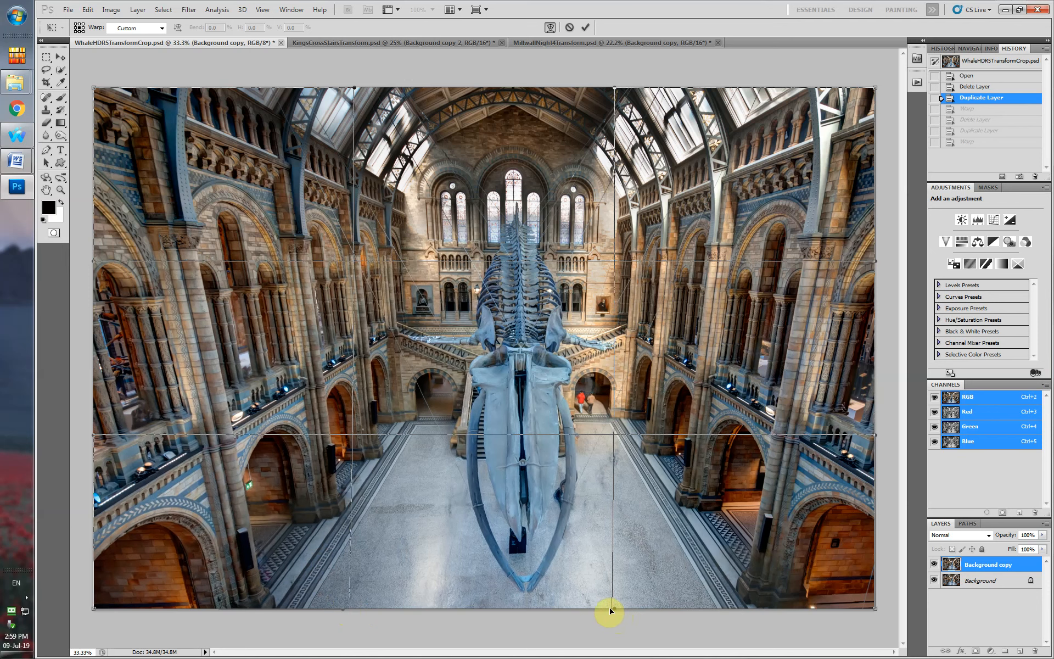
mouse_move(611, 611)
mouse_down()
mouse_move(673, 612)
mouse_move(608, 608)
mouse_up()
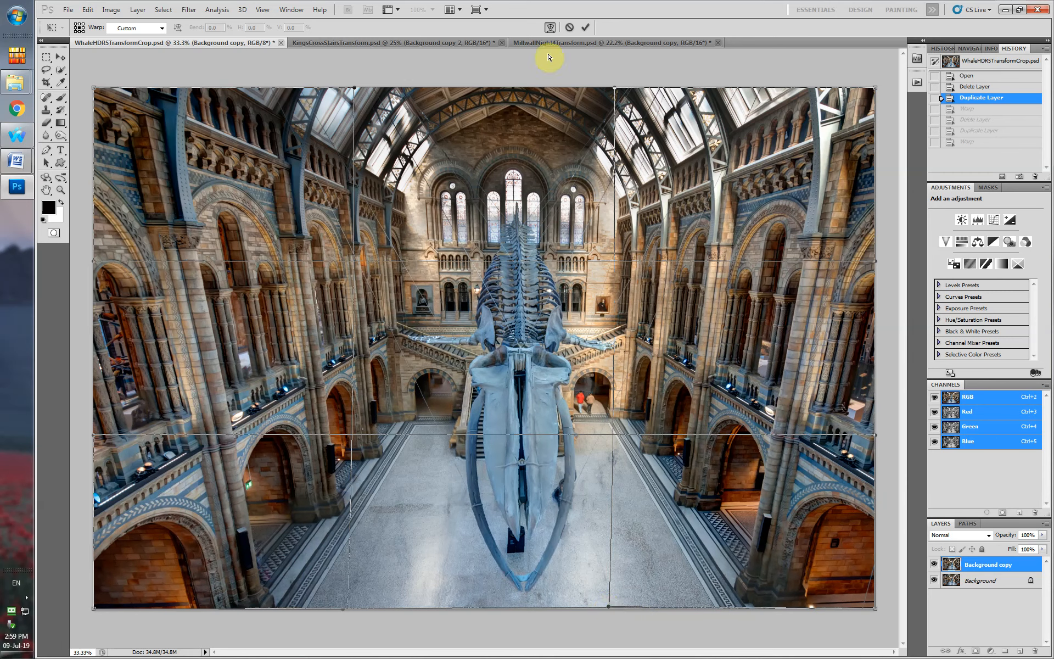
click(586, 28)
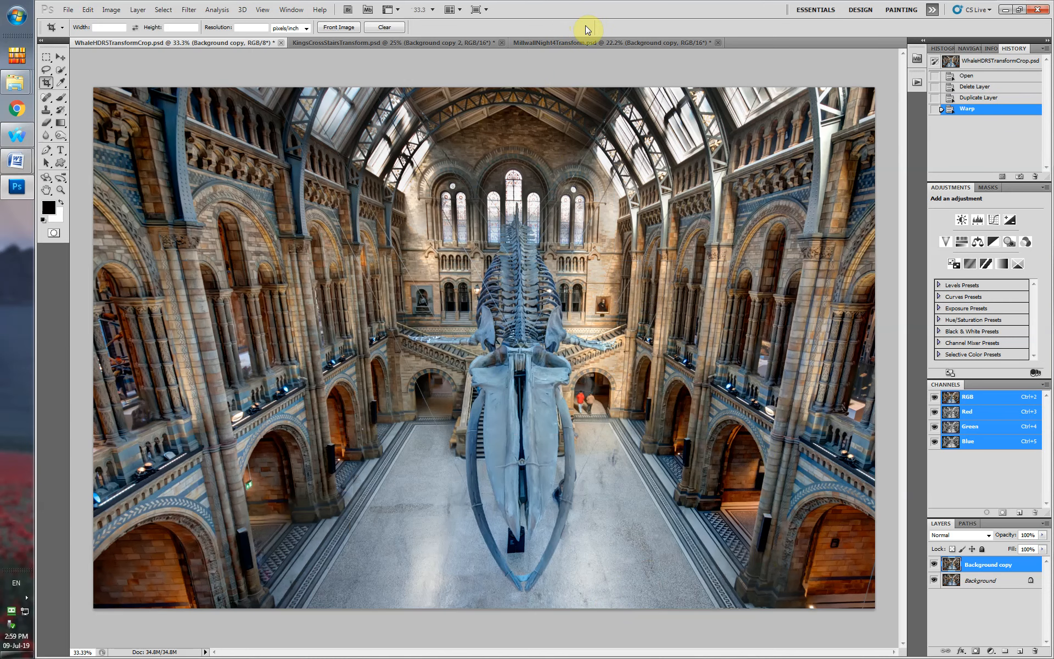
click(934, 564)
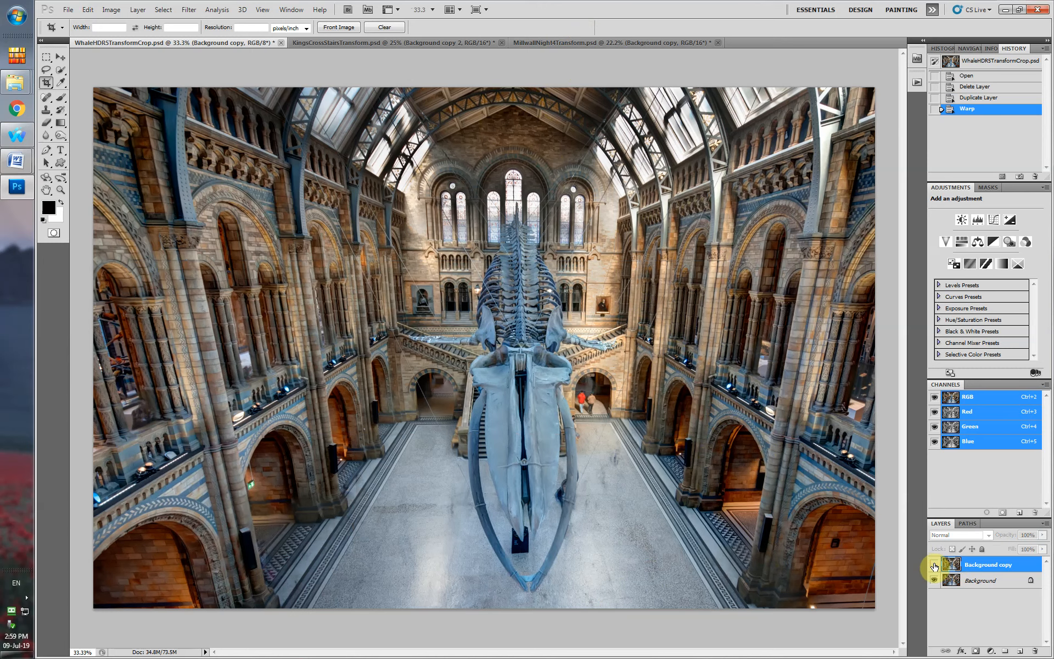
click(933, 564)
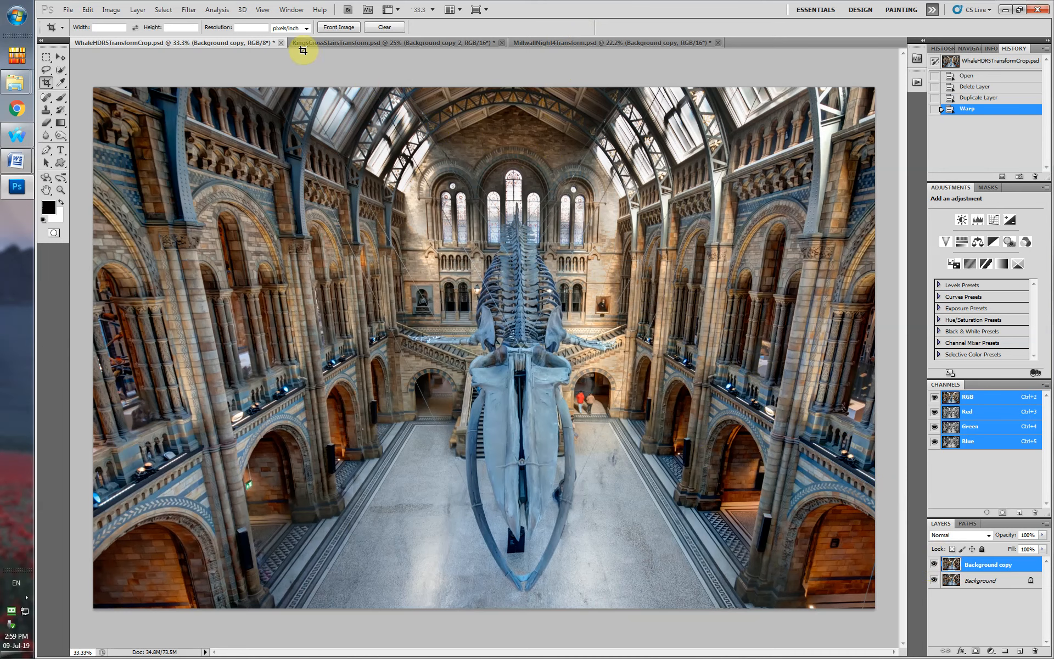
In KingsCrossStairsTransform.psd, distort the Background copy 2 layer by pulling its bottom-right corner rightward and its bottom-left corner down and slightly left.
click(327, 41)
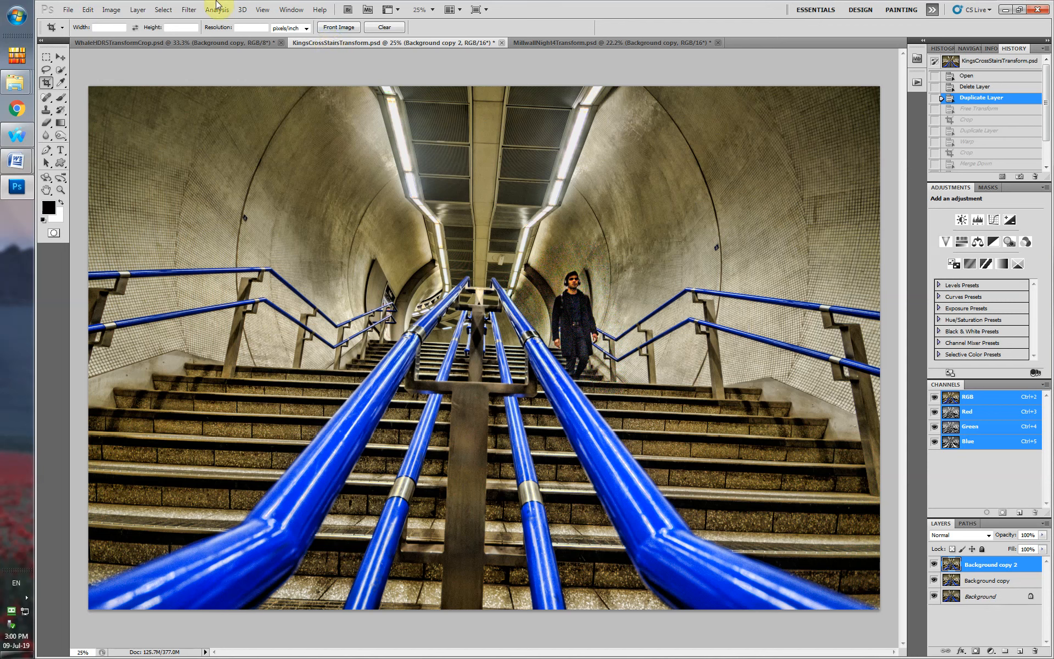
click(87, 10)
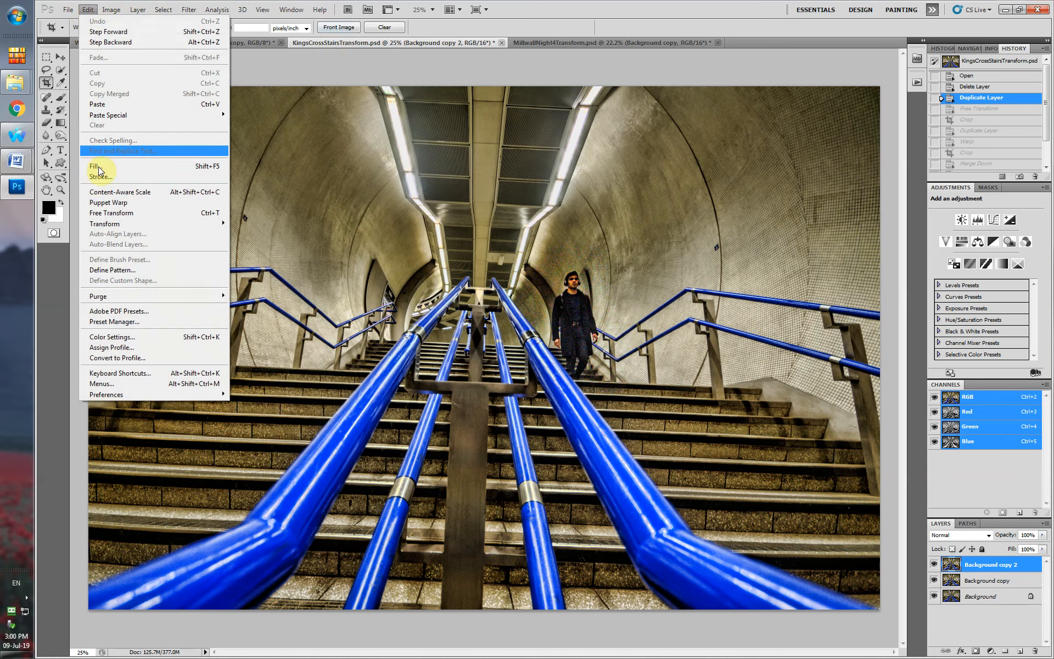
mouse_move(166, 223)
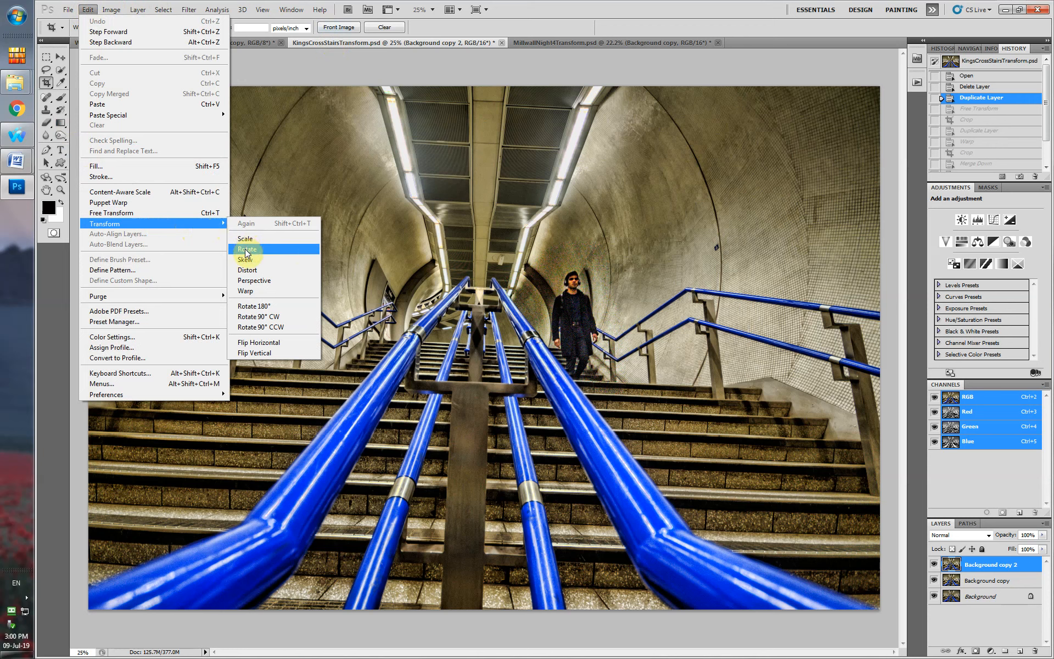
click(245, 271)
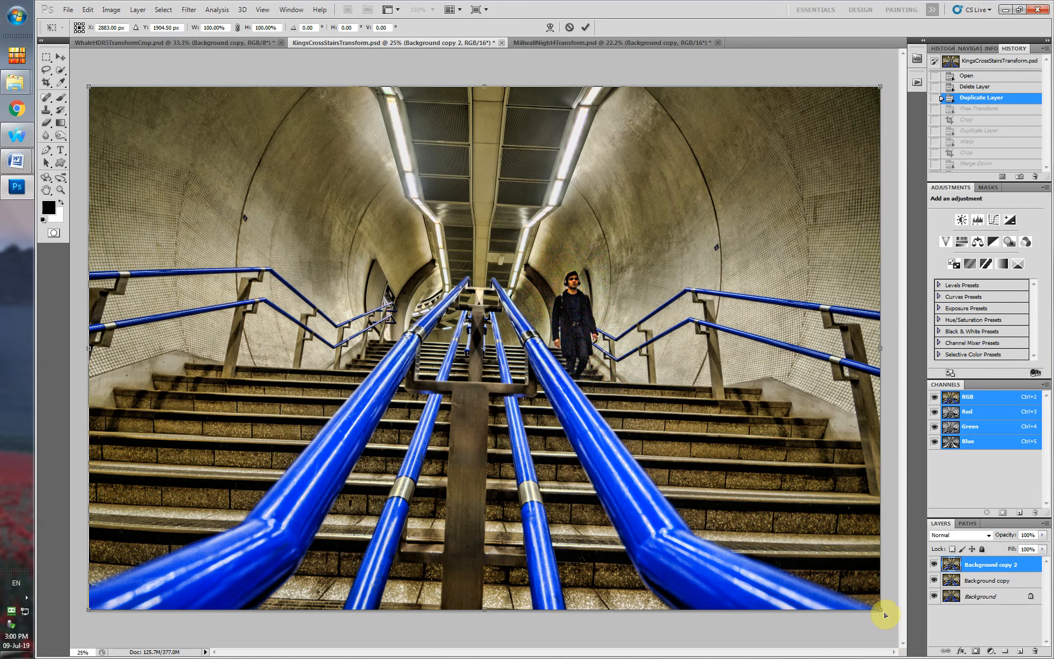
drag(884, 613, 896, 609)
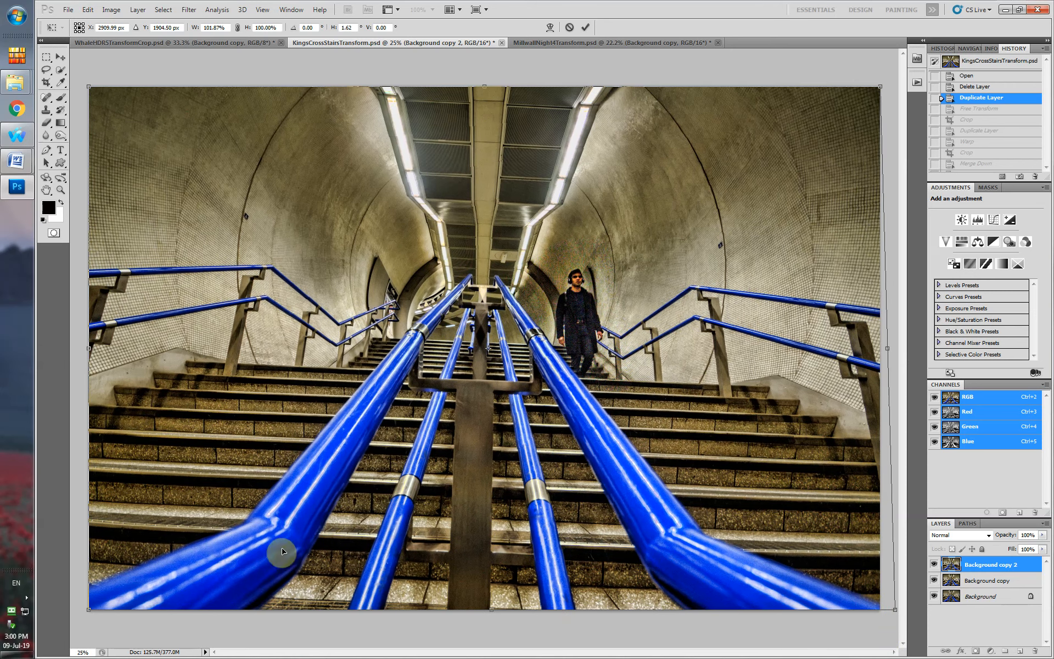
drag(88, 608, 82, 632)
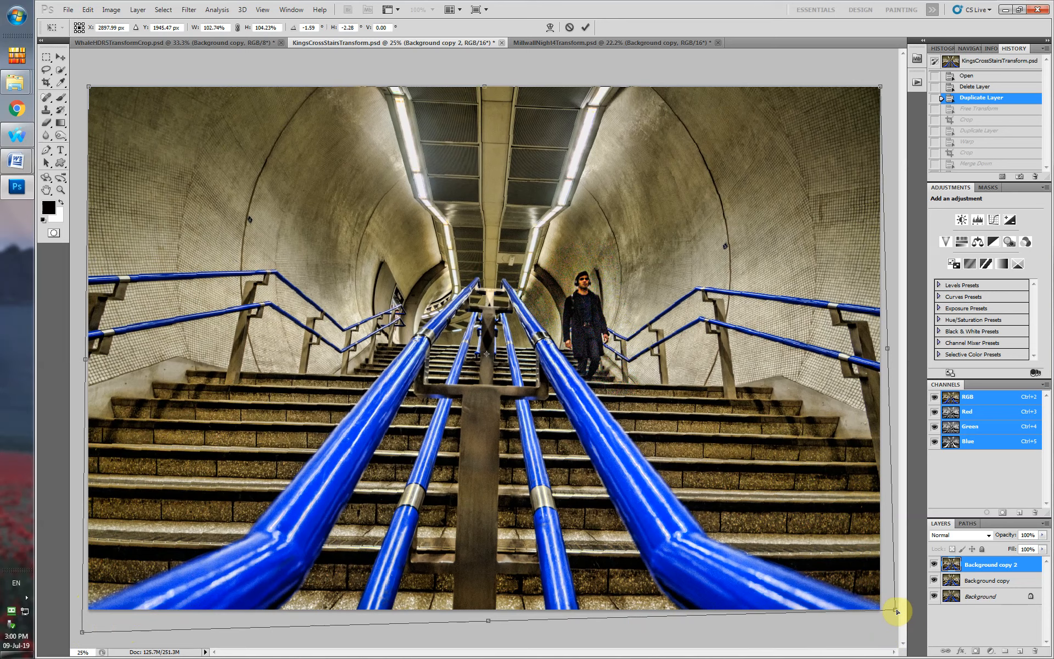
Stretch the distortion further by pulling the bottom-right corner outward and the bottom-left corner down and left.
drag(897, 611, 907, 604)
key(ctrl+z)
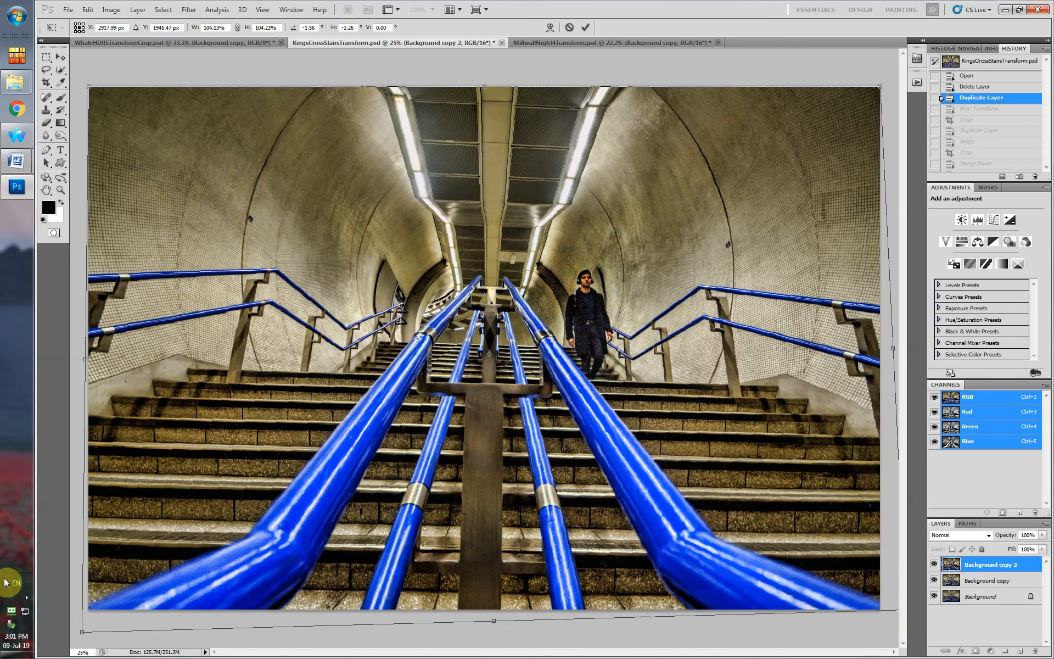
drag(80, 634, 83, 636)
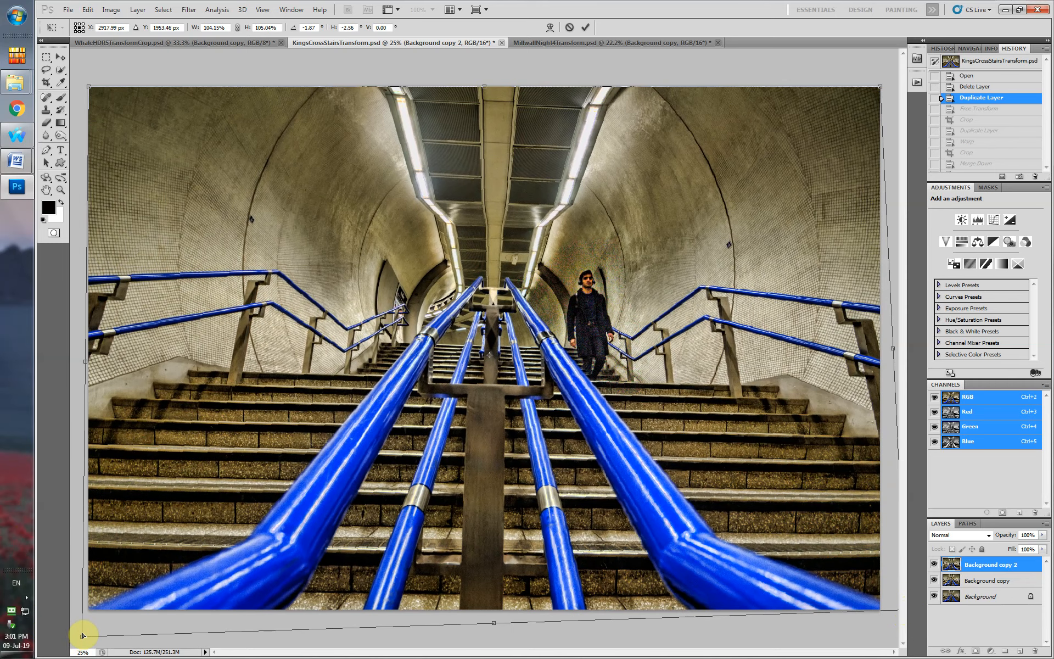
drag(83, 636, 77, 638)
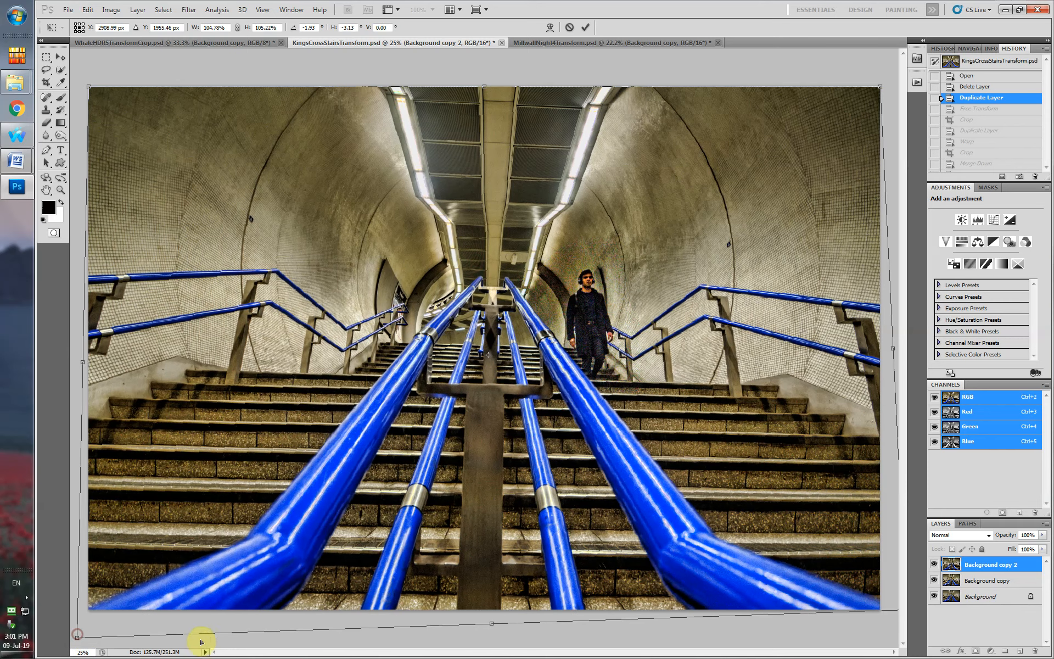
Lower the bottom-left corner of the distortion, shift the bottom edge slightly left, apply it, and compare with the layer below.
key(ctrl+0)
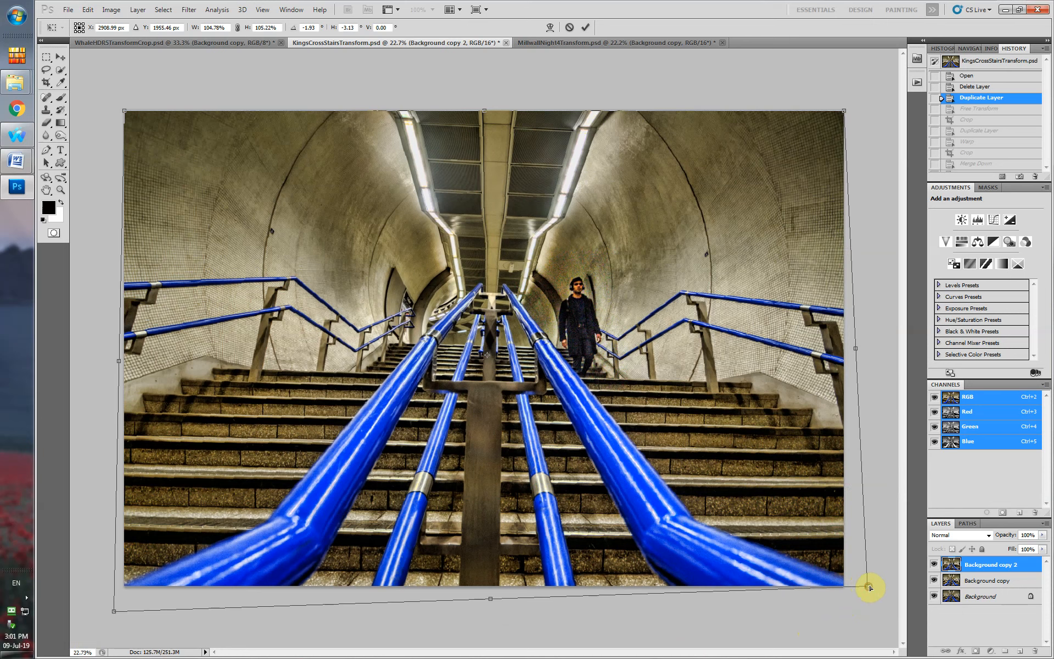
drag(871, 591, 873, 590)
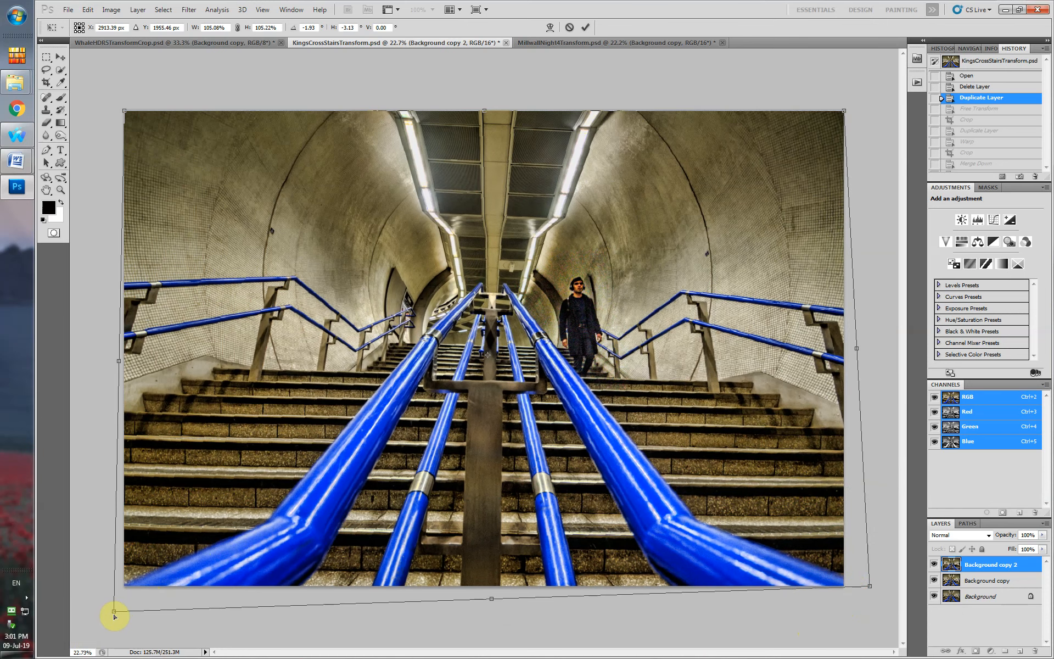
drag(114, 611, 115, 621)
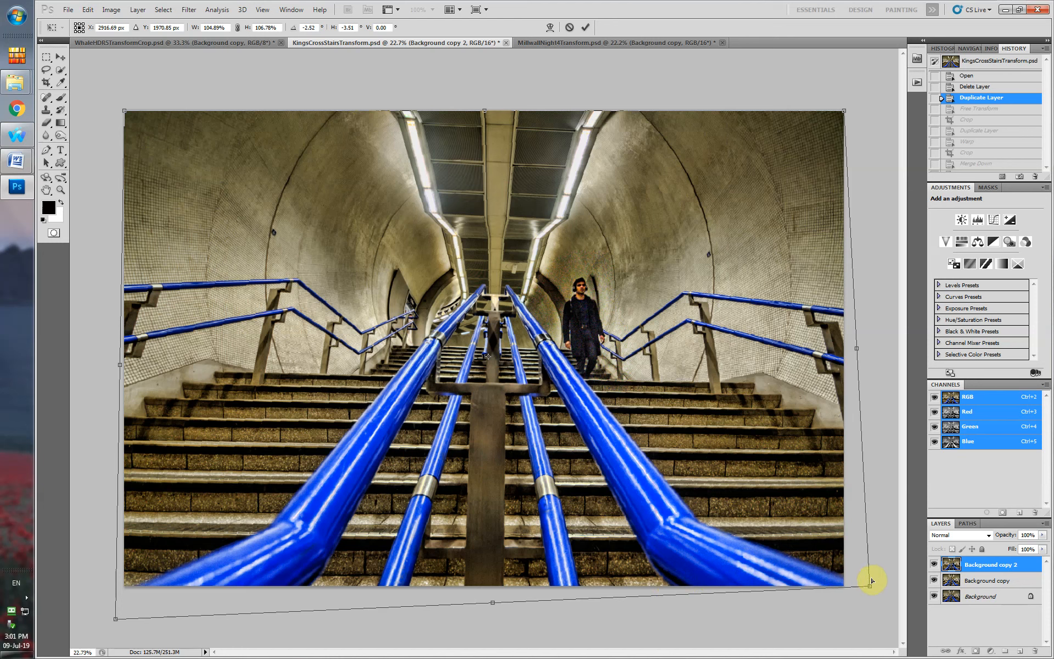
drag(875, 583, 867, 584)
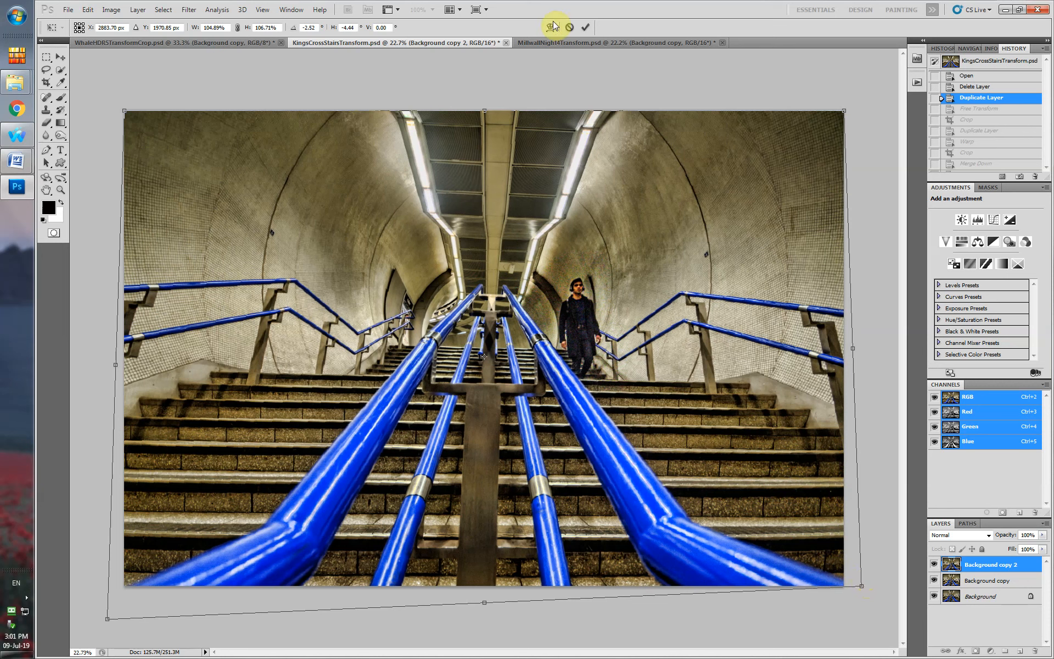
click(584, 27)
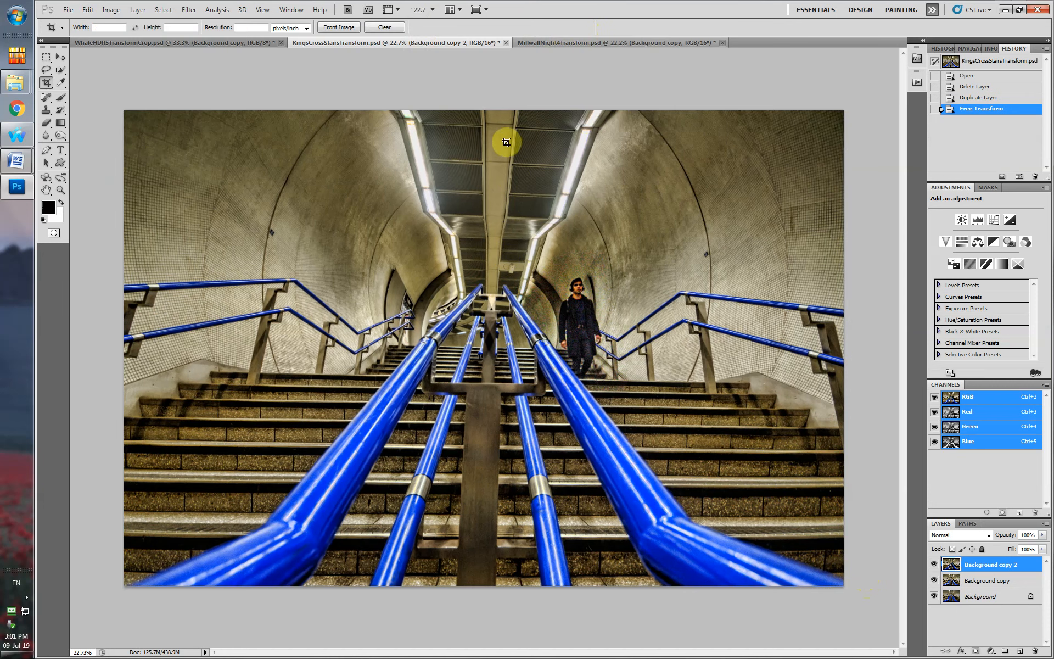
click(934, 565)
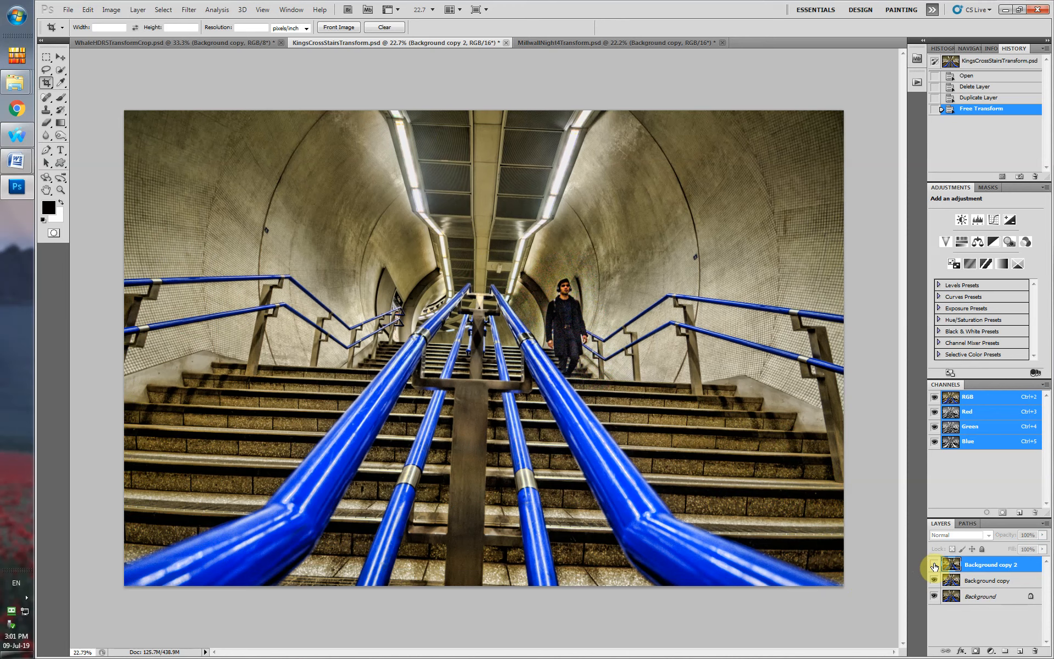
click(933, 566)
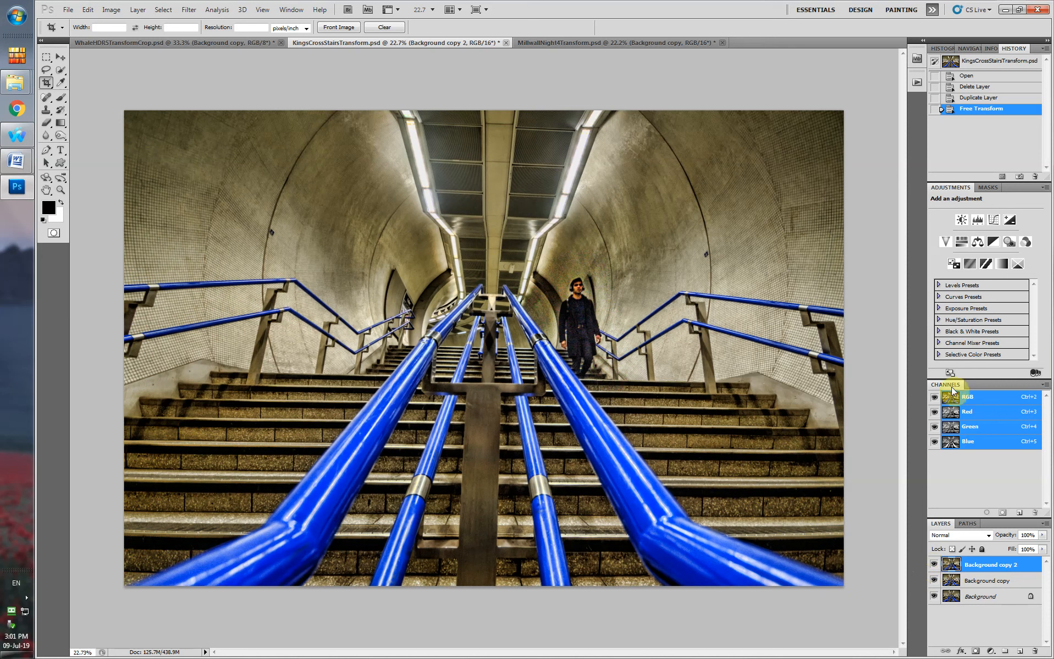
In MillwallNight4Transform.psd, start a warp on the Background copy layer and pull its top-left corner outward to straighten the brick building.
click(546, 41)
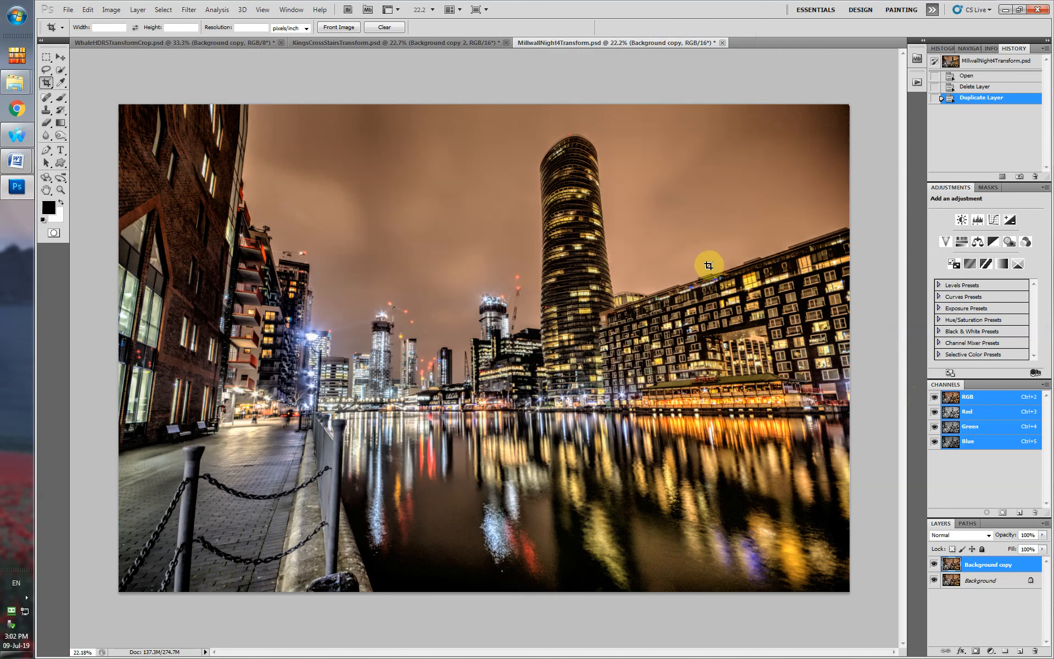
click(45, 190)
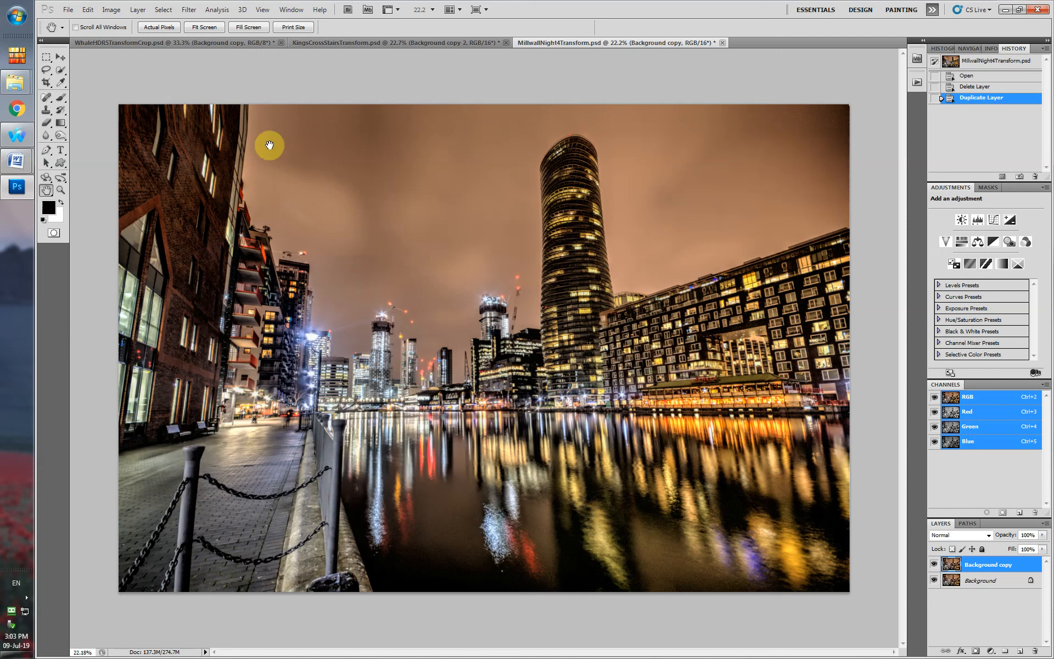
click(87, 10)
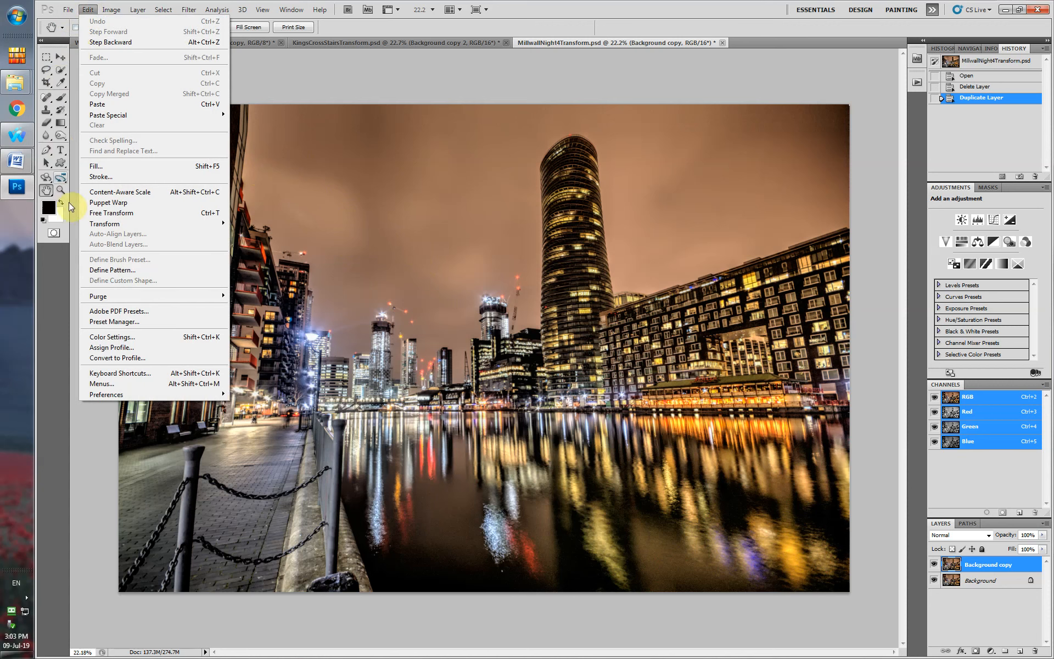
mouse_move(113, 225)
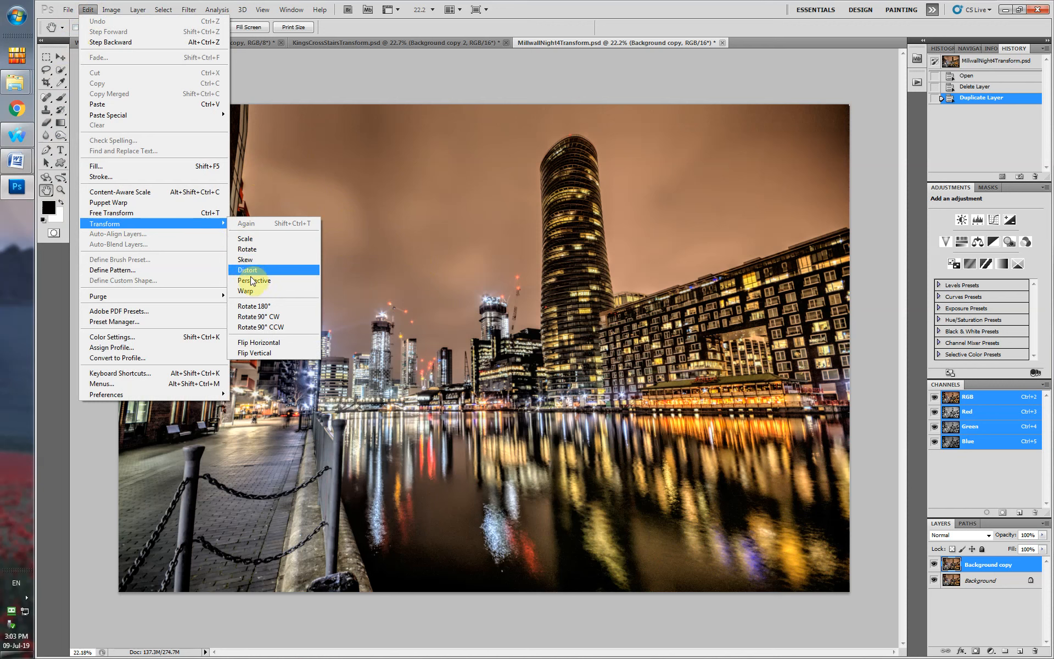
click(247, 291)
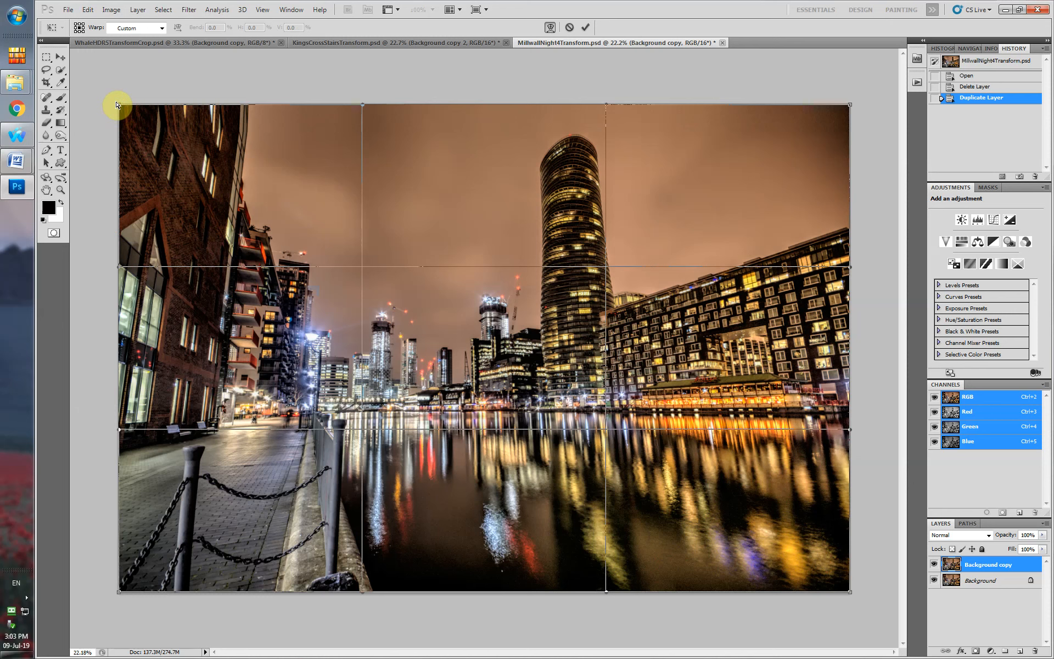
drag(117, 104, 93, 102)
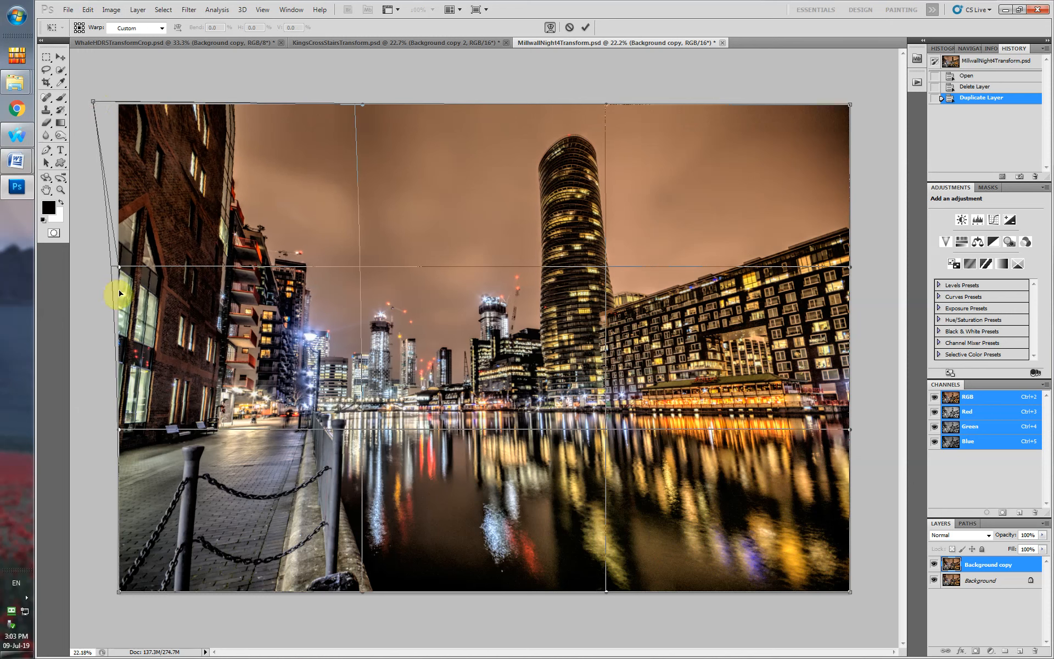
Shift the warp's two left-edge handles downward, the lower one slightly inward, and pull the top edge's left handle slightly outward.
drag(95, 263, 111, 278)
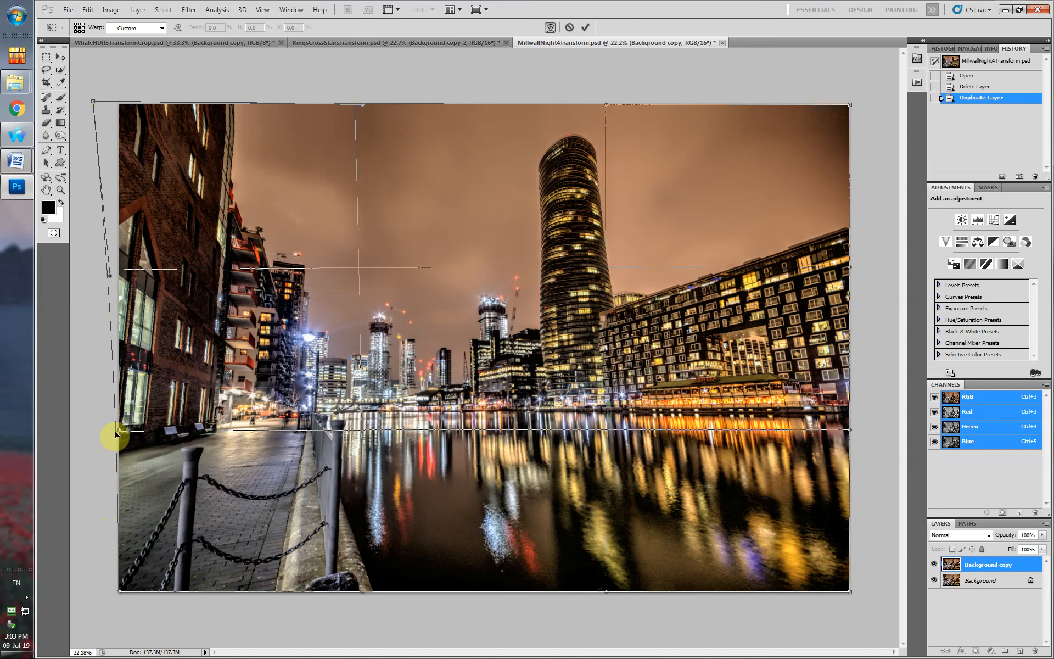
drag(113, 430, 129, 444)
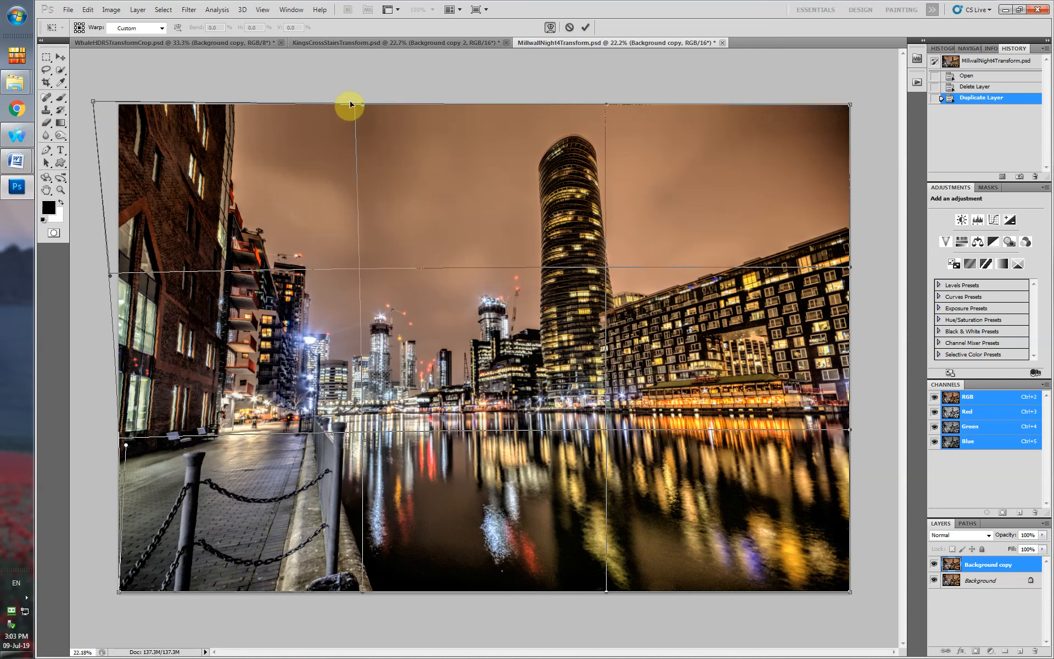
drag(362, 103, 354, 101)
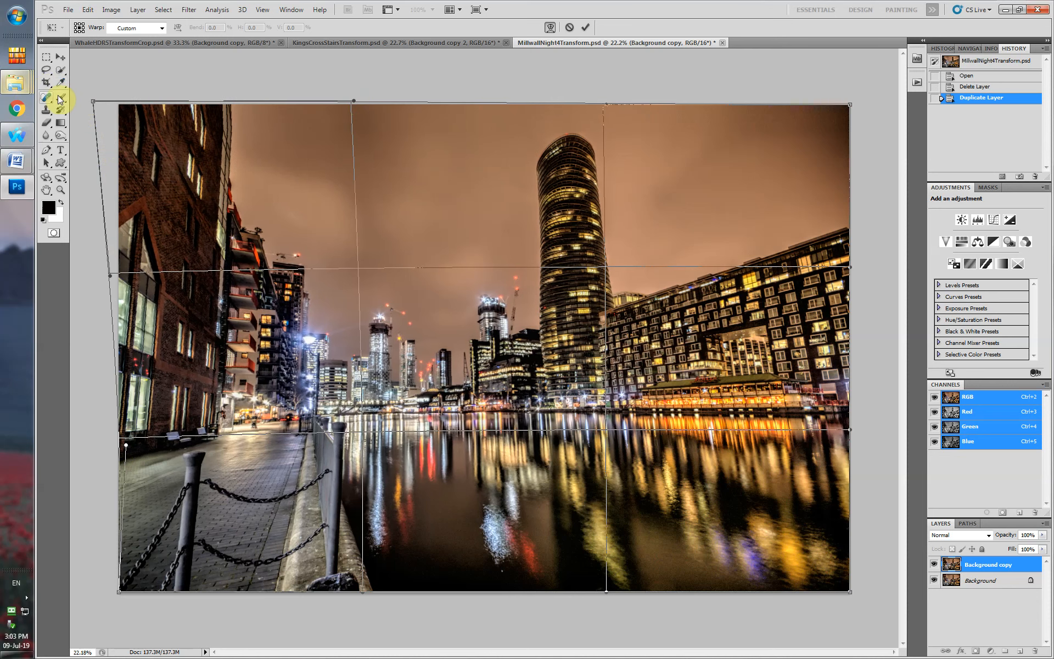
Pull the warp's top-left corner further left, refine both left-edge handles, apply it, and compare with the original layer.
drag(93, 102, 75, 101)
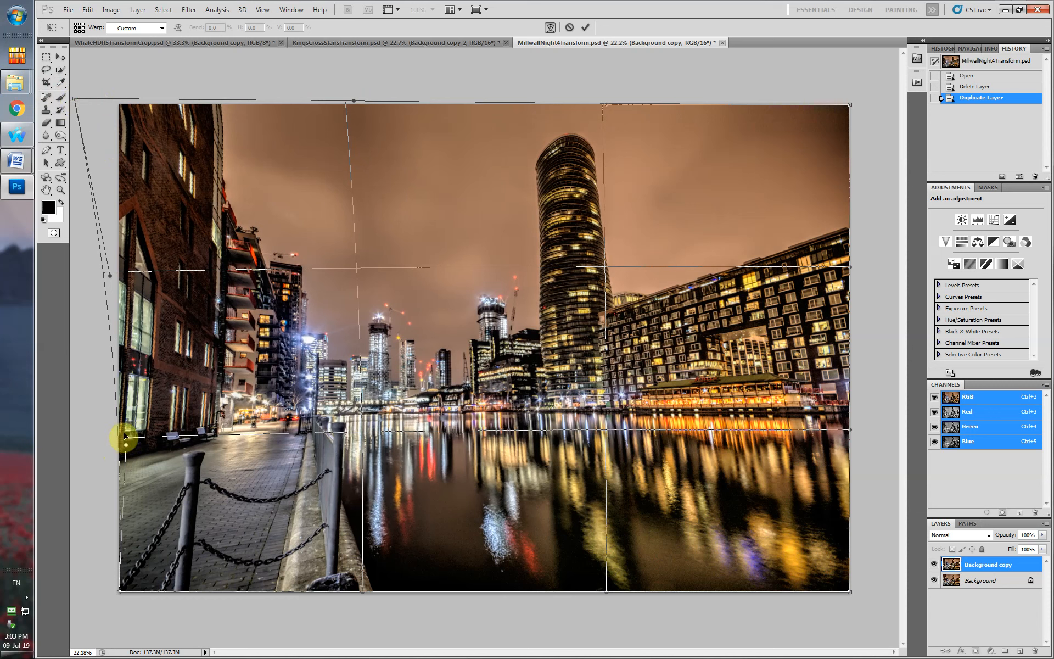
drag(126, 447, 134, 459)
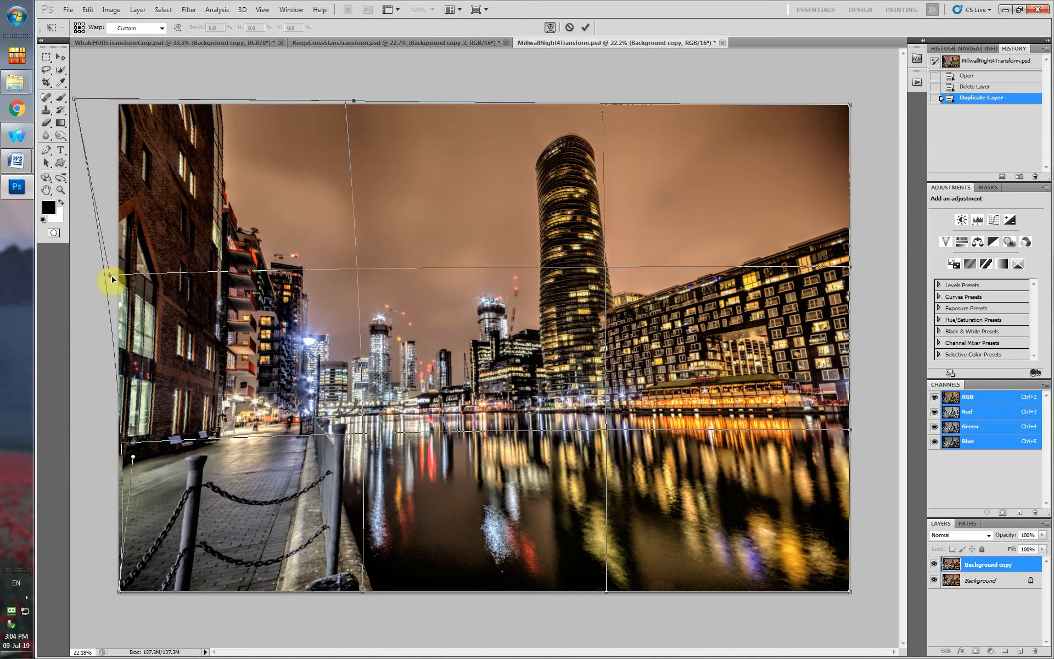
drag(112, 279, 99, 283)
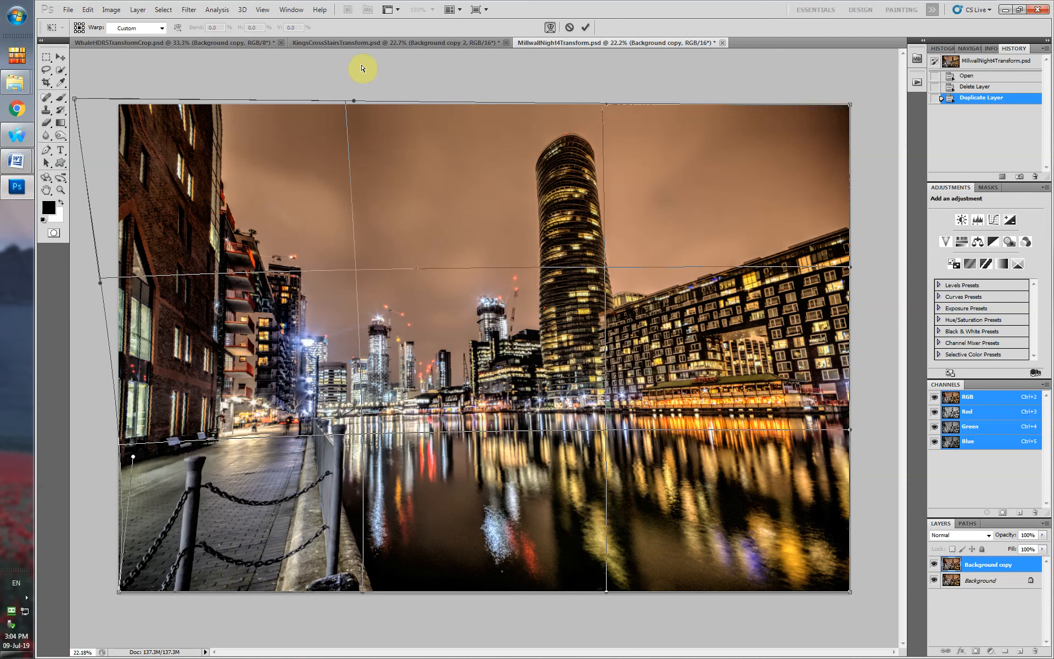
click(583, 27)
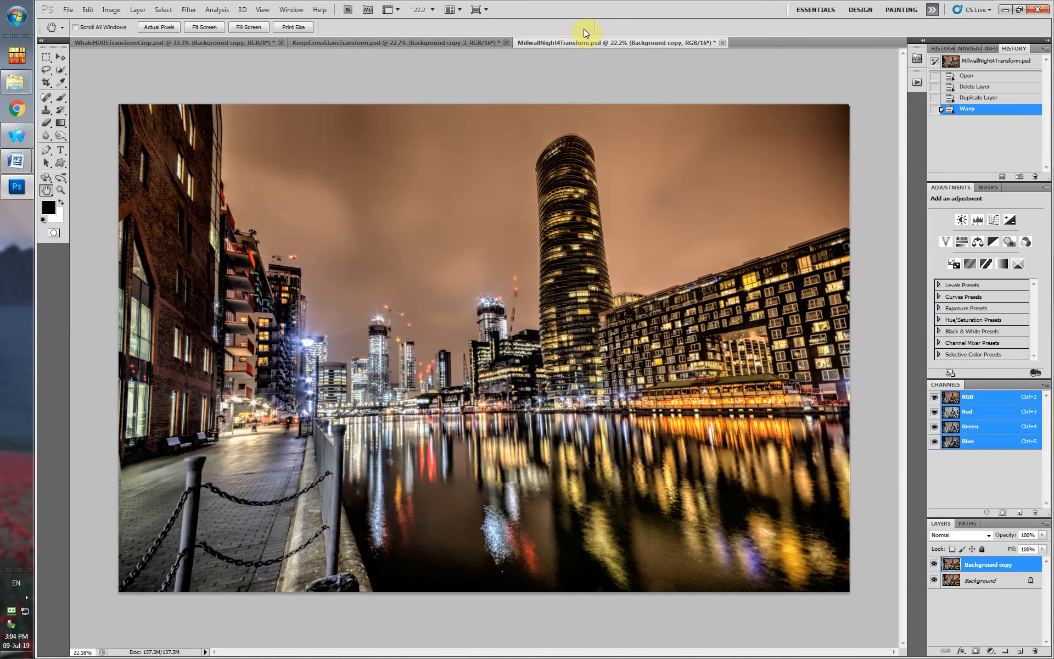
click(934, 564)
click(934, 566)
Draw a Pen path around the distant high-rise and its crane, just beyond the balconied building on the left bank.
click(46, 151)
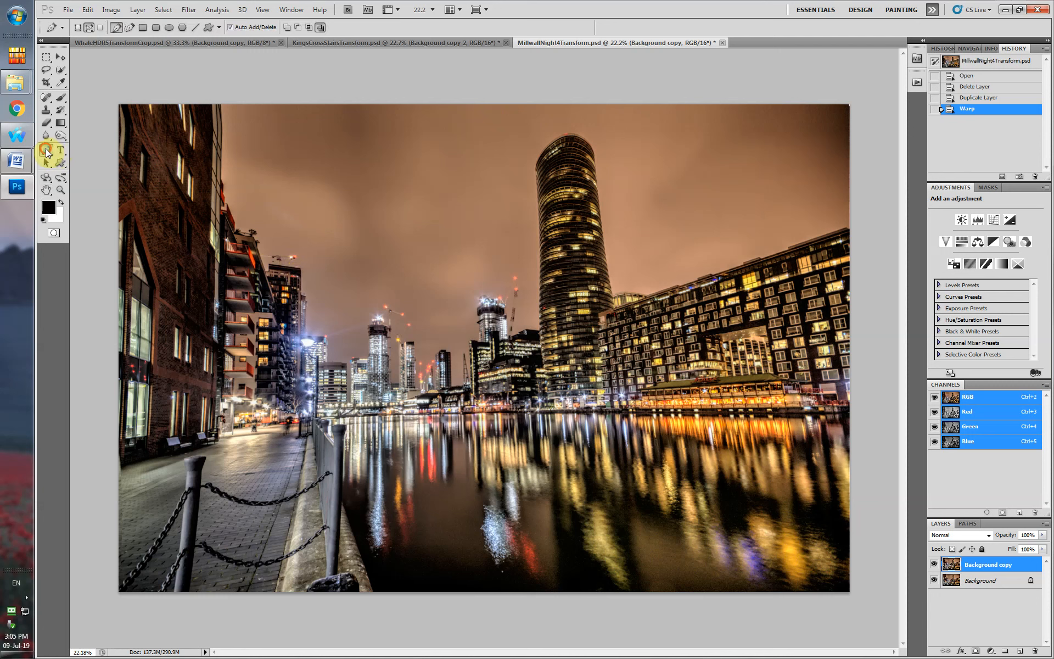
click(275, 300)
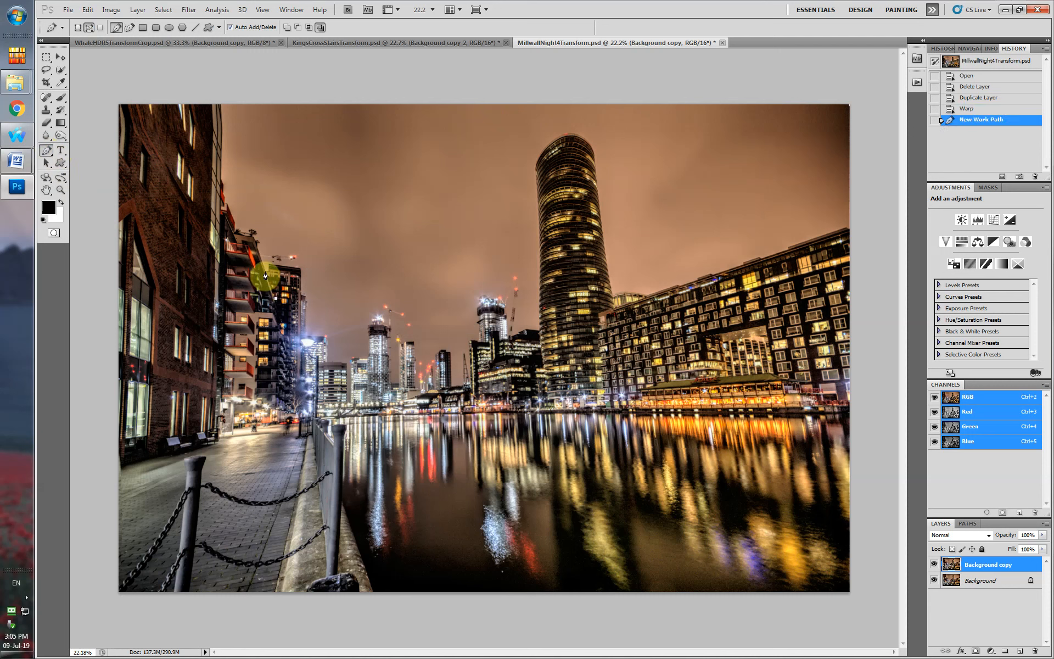
click(266, 273)
click(266, 253)
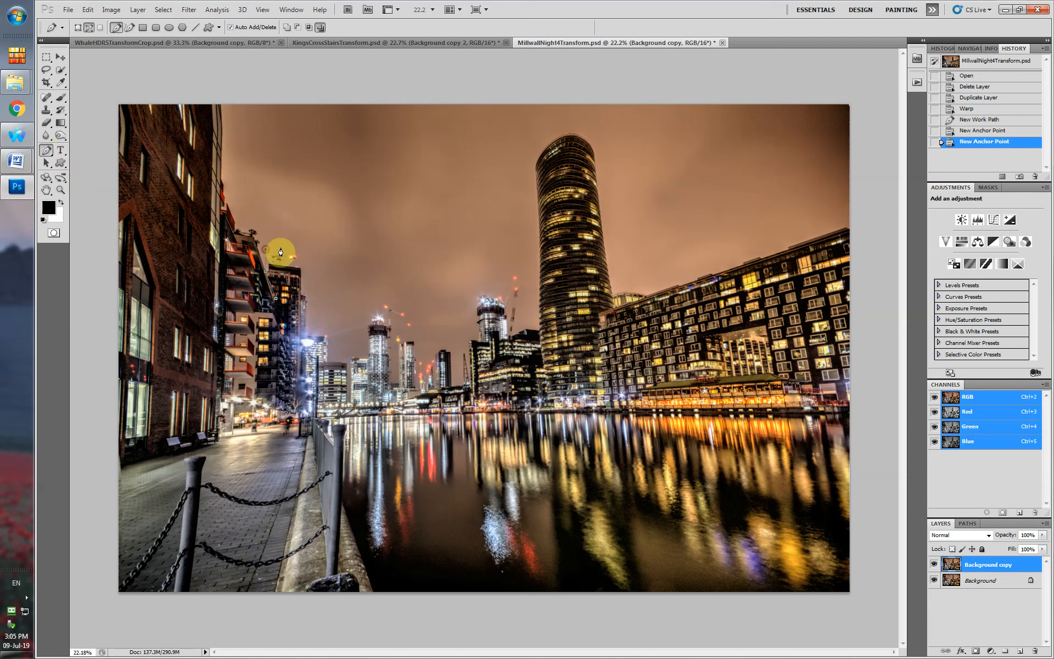
click(316, 259)
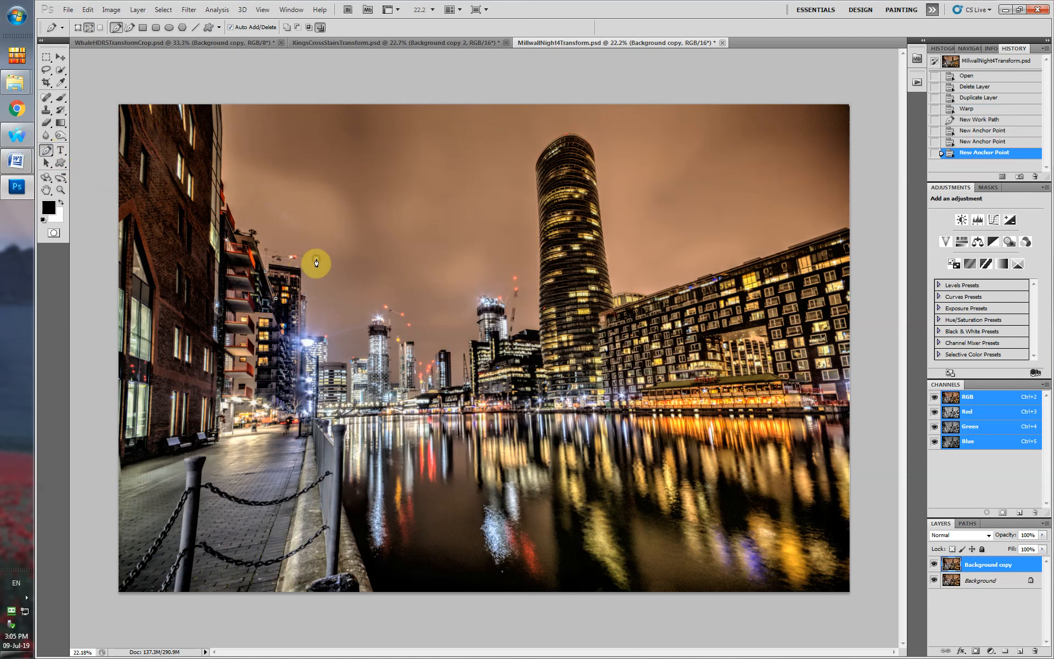
click(308, 298)
click(304, 316)
click(307, 338)
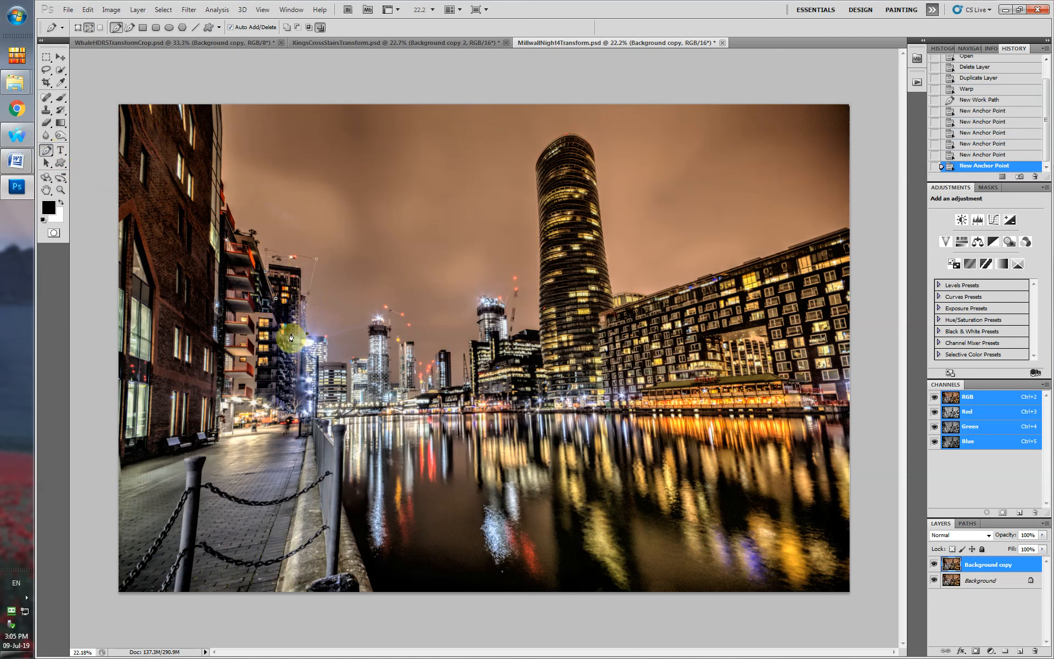
click(284, 314)
click(283, 312)
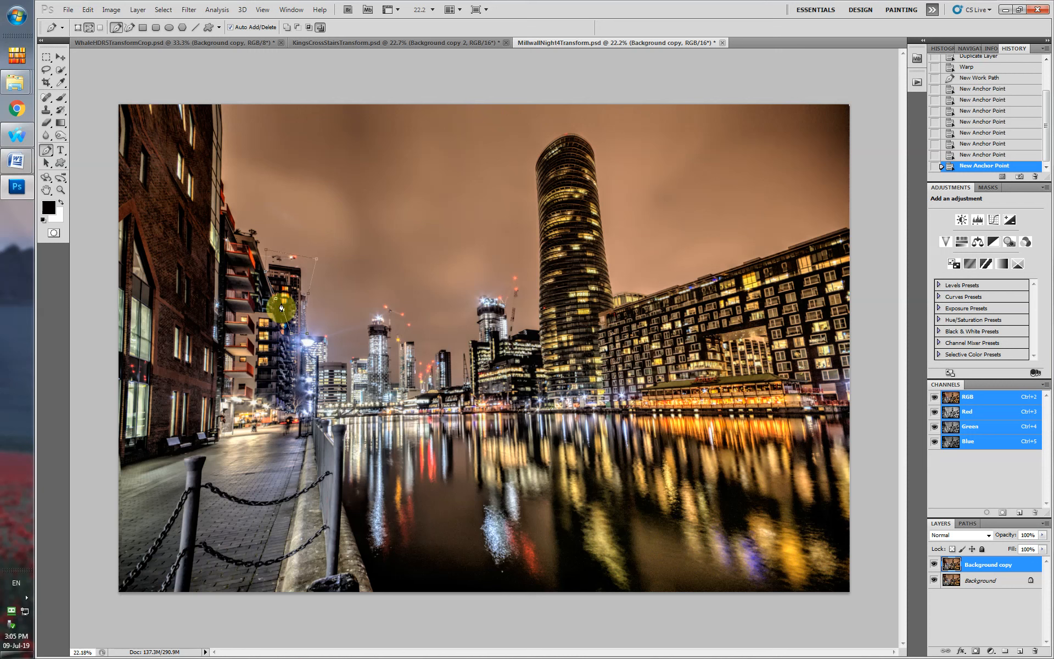
Convert the path around the high-rise into a new anti-aliased selection.
right_click(284, 311)
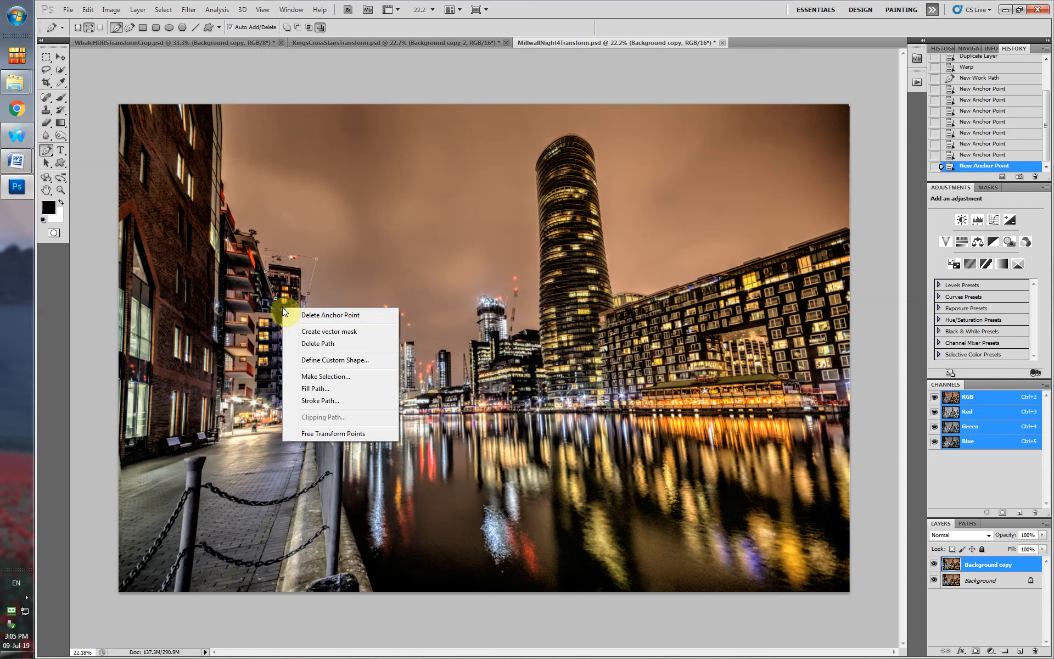
click(316, 378)
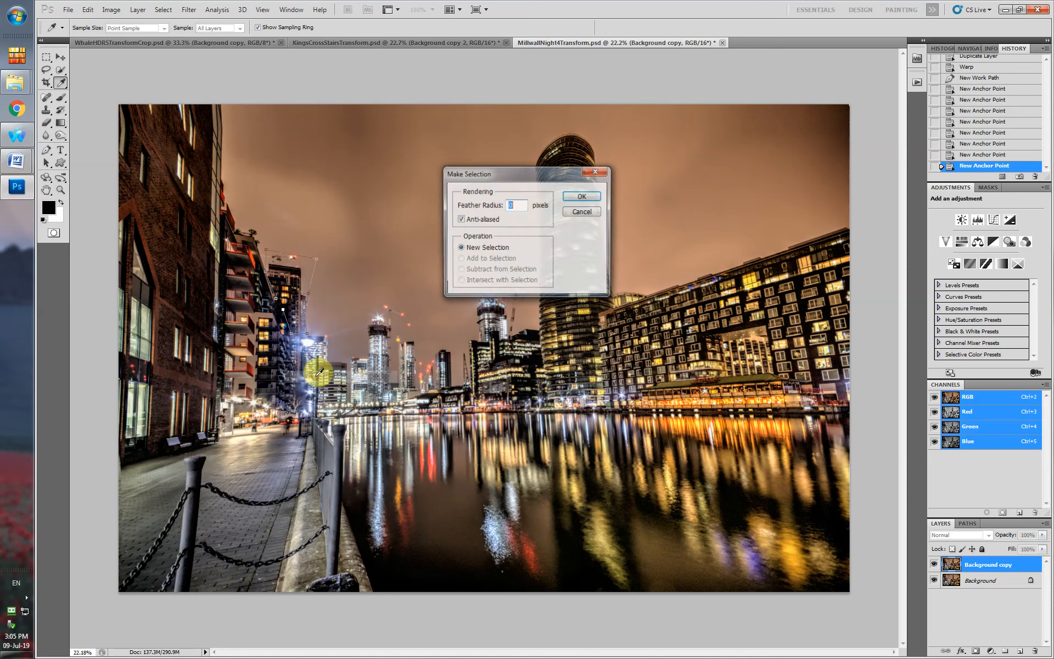
click(581, 199)
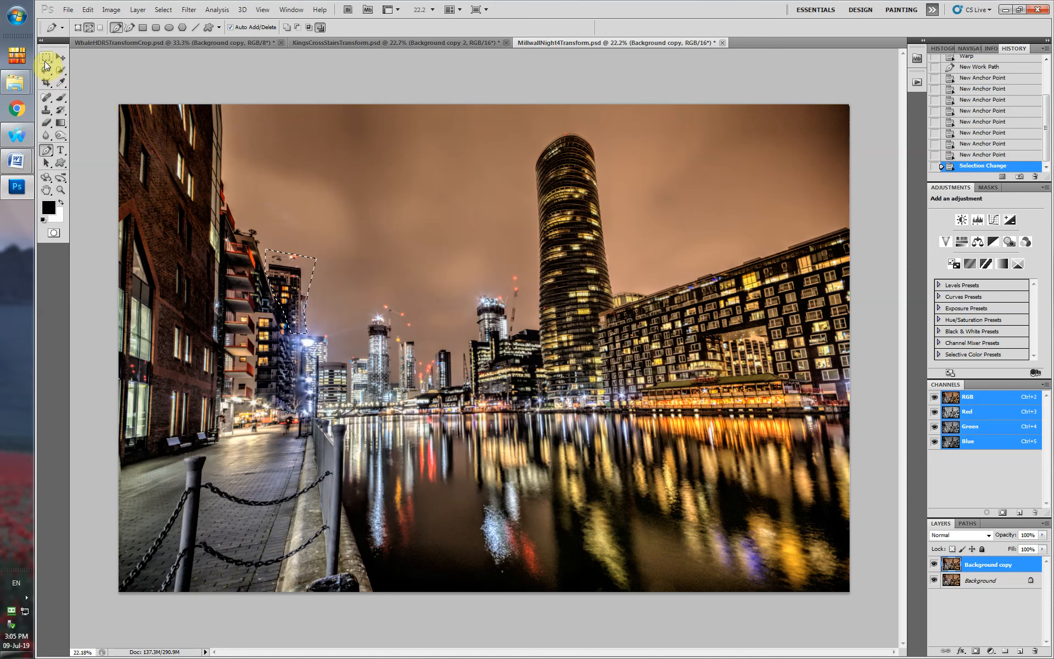
Warp the selected high-rise and crane area to straighten the building, and apply the transform.
click(85, 12)
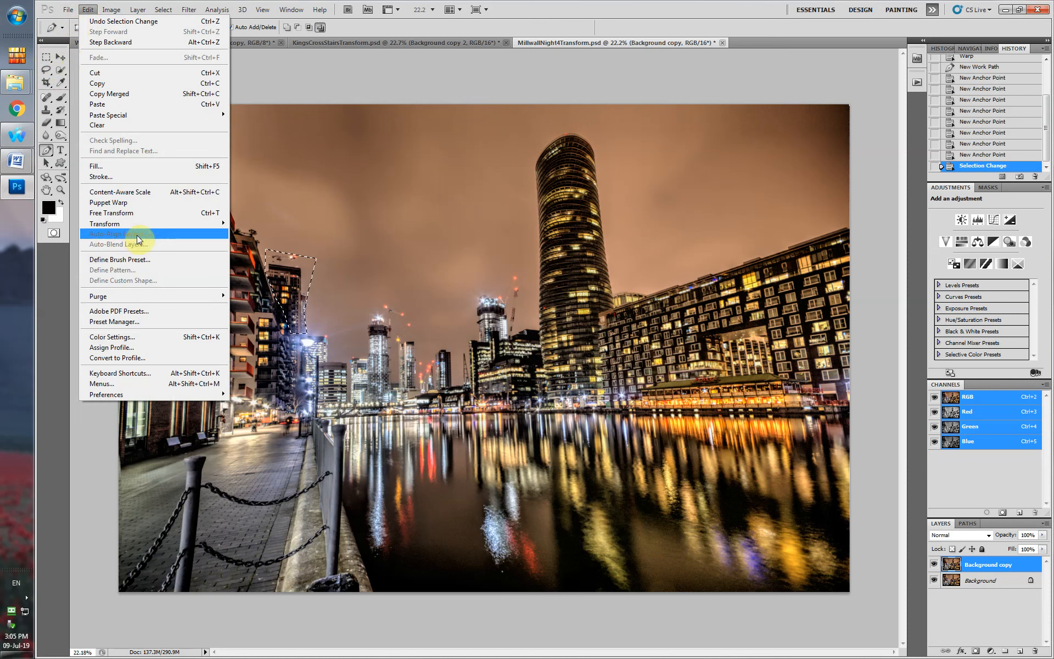
mouse_move(224, 220)
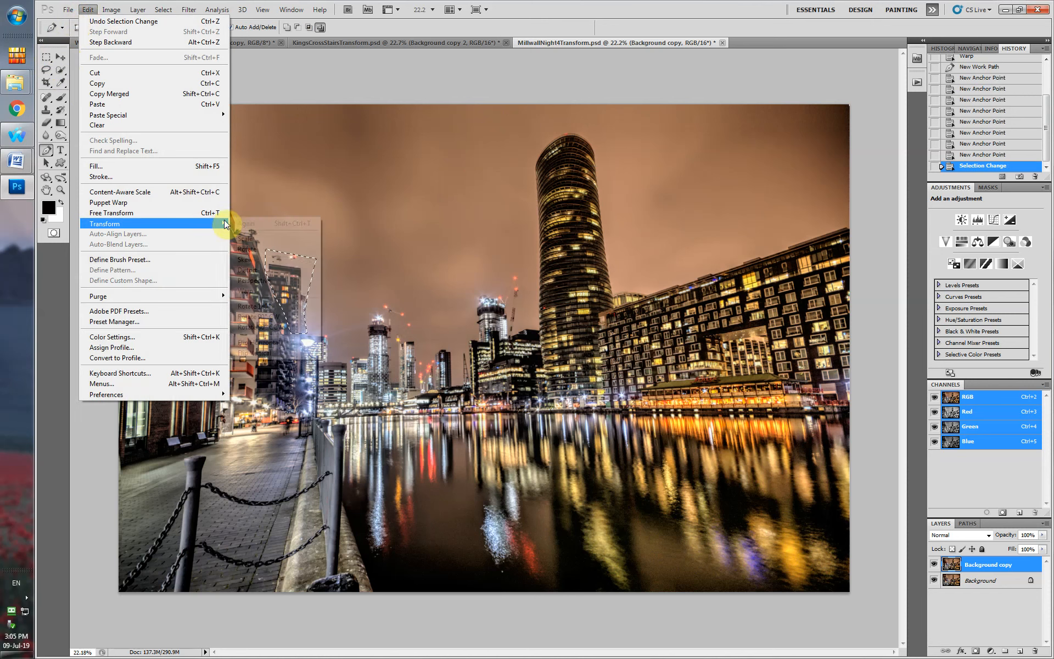
click(257, 293)
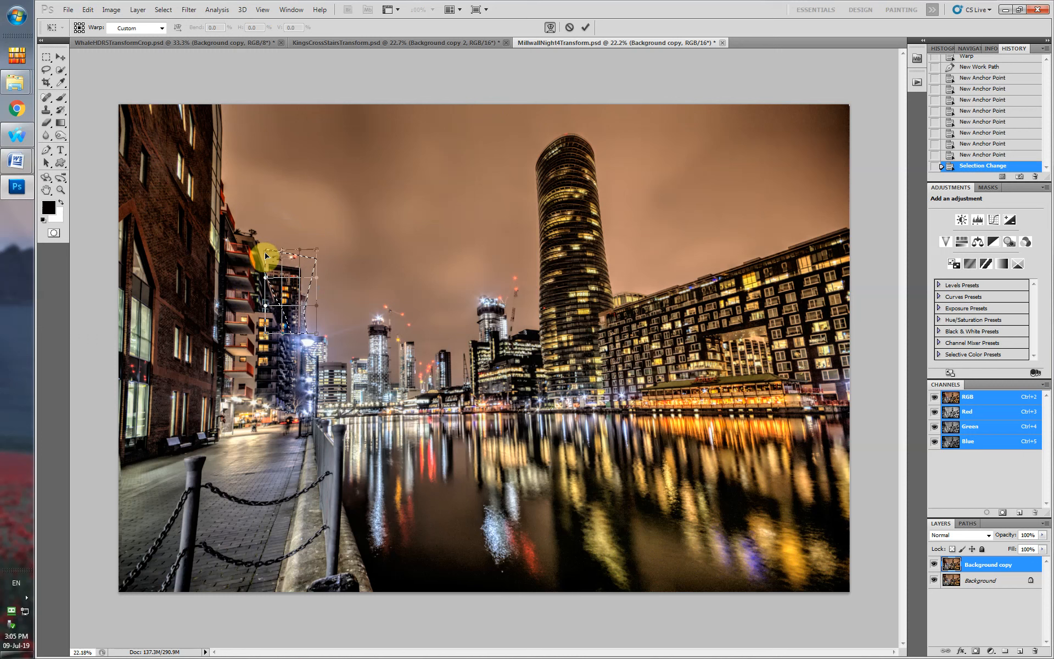
drag(262, 258, 310, 274)
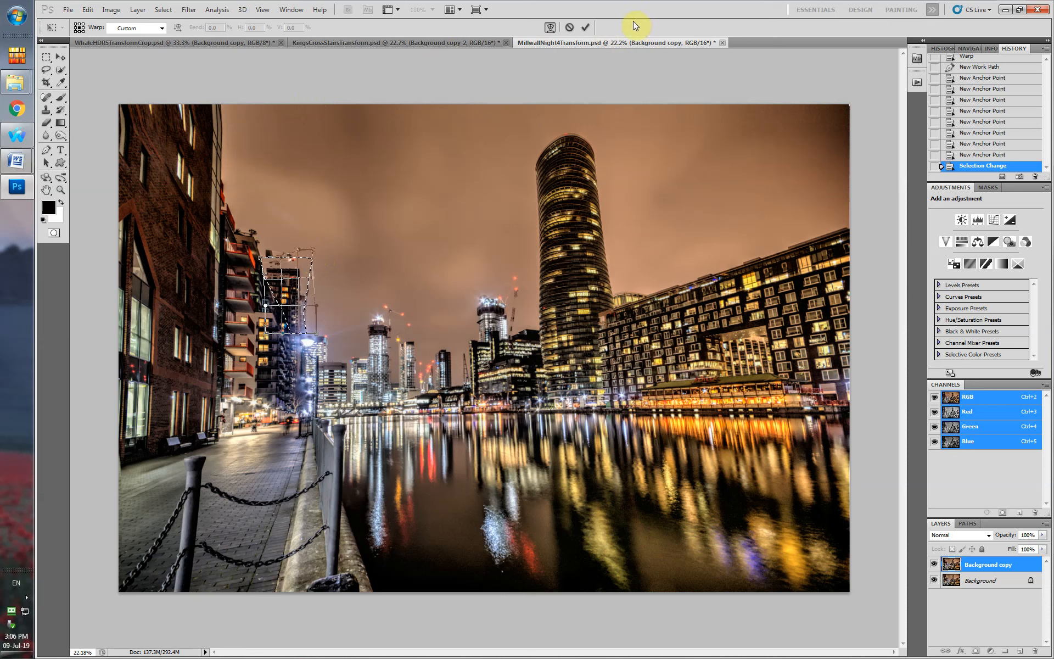
click(584, 26)
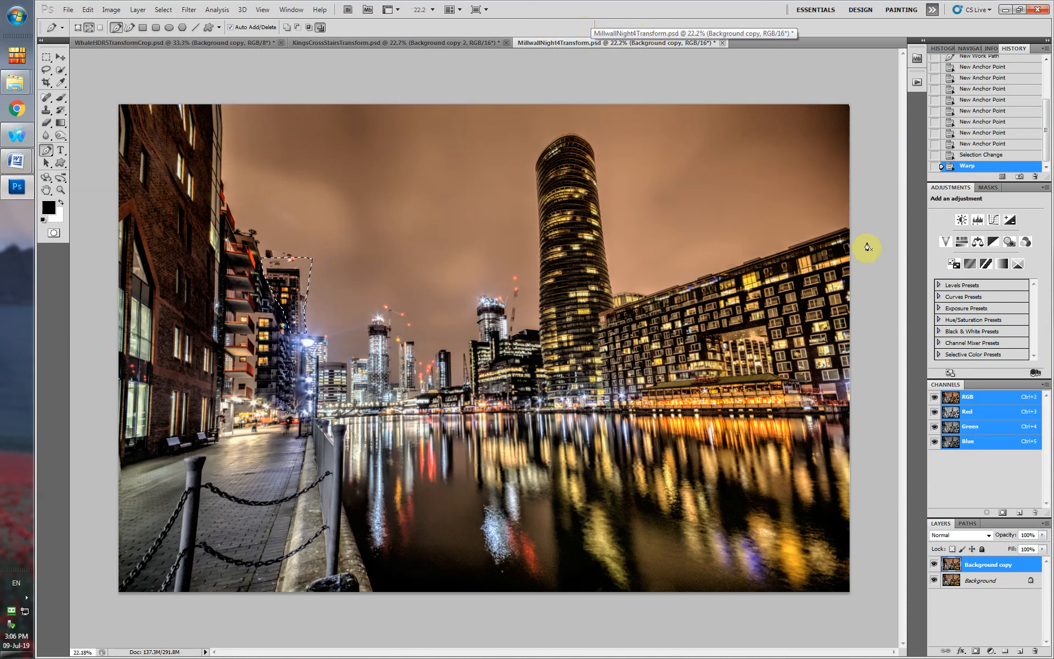
Deselect the high-rise area and compare the Background copy layer with the original Background by toggling its visibility.
click(165, 10)
click(171, 34)
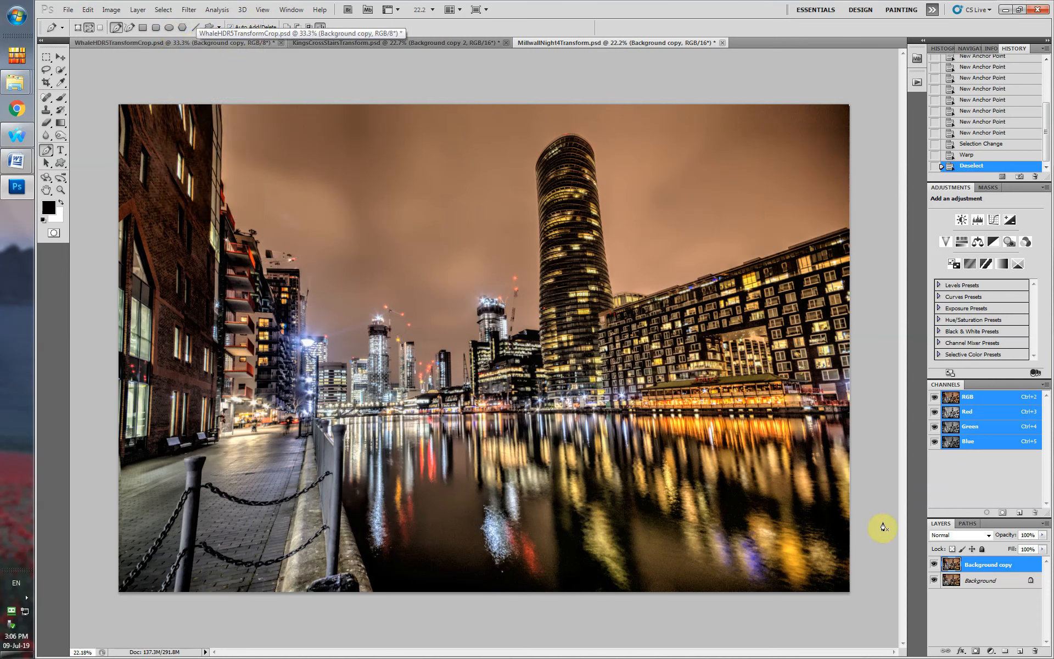
click(935, 565)
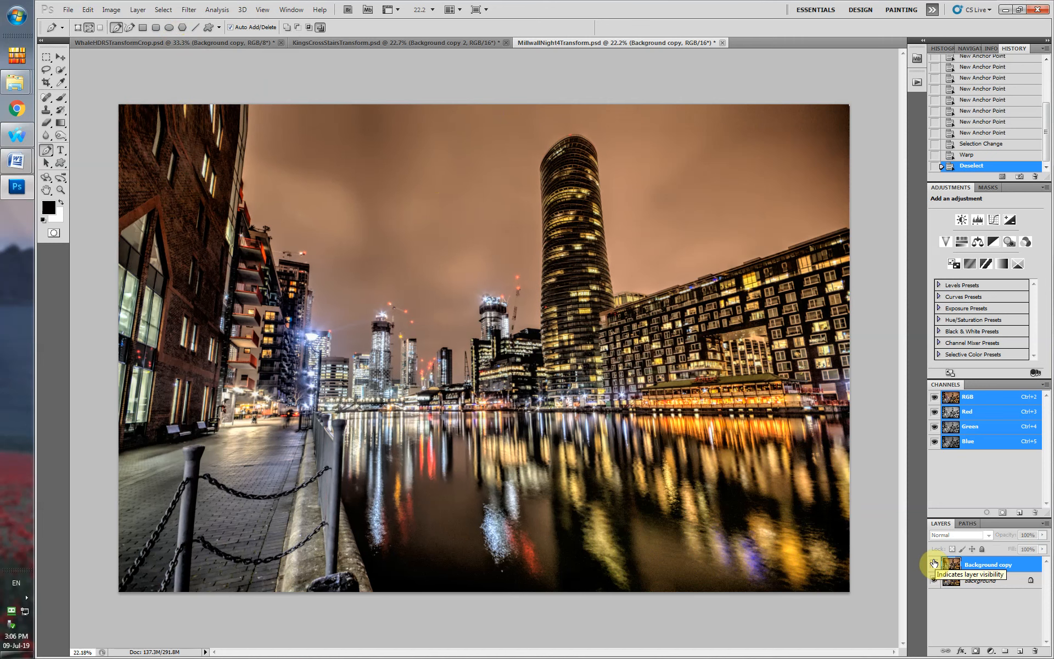
click(935, 564)
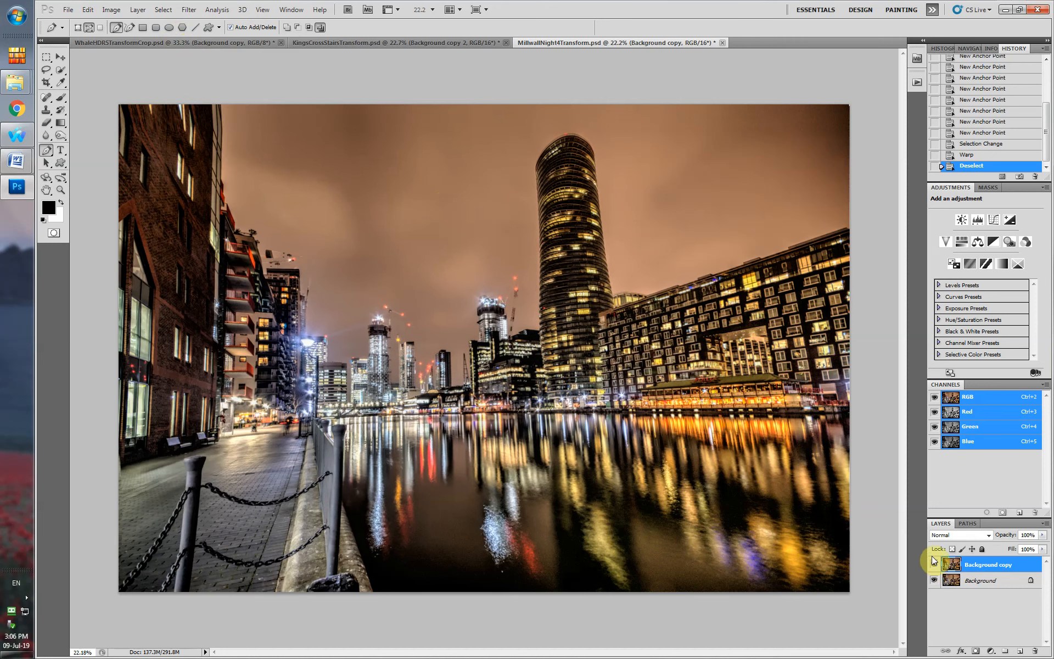